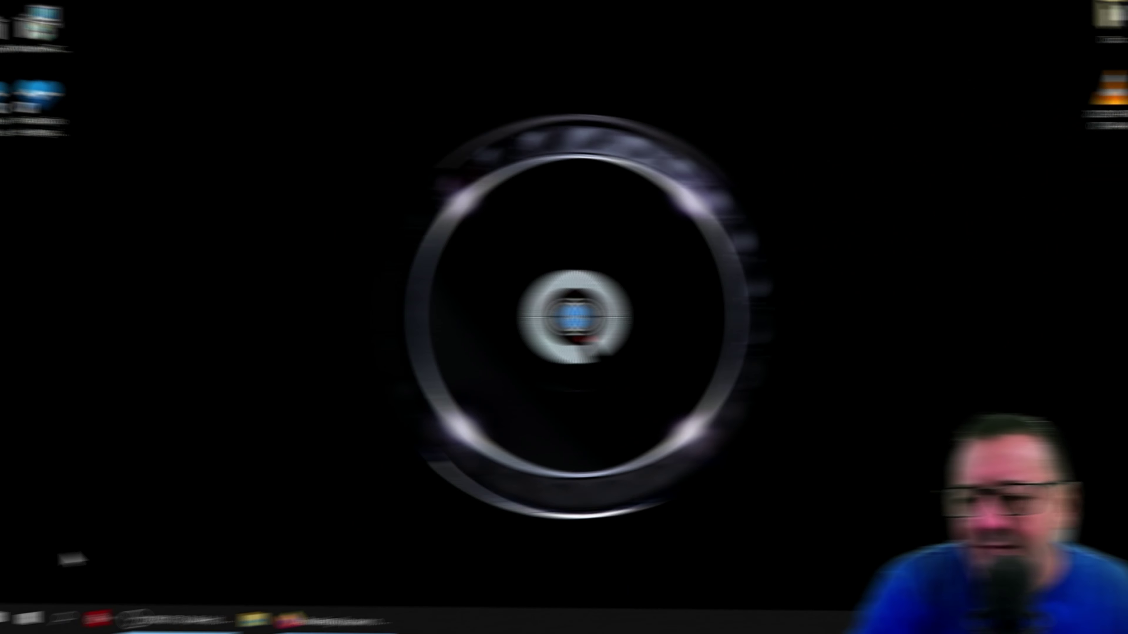
Check the installed Windows version by running winver, and close the version information.
click(53, 619)
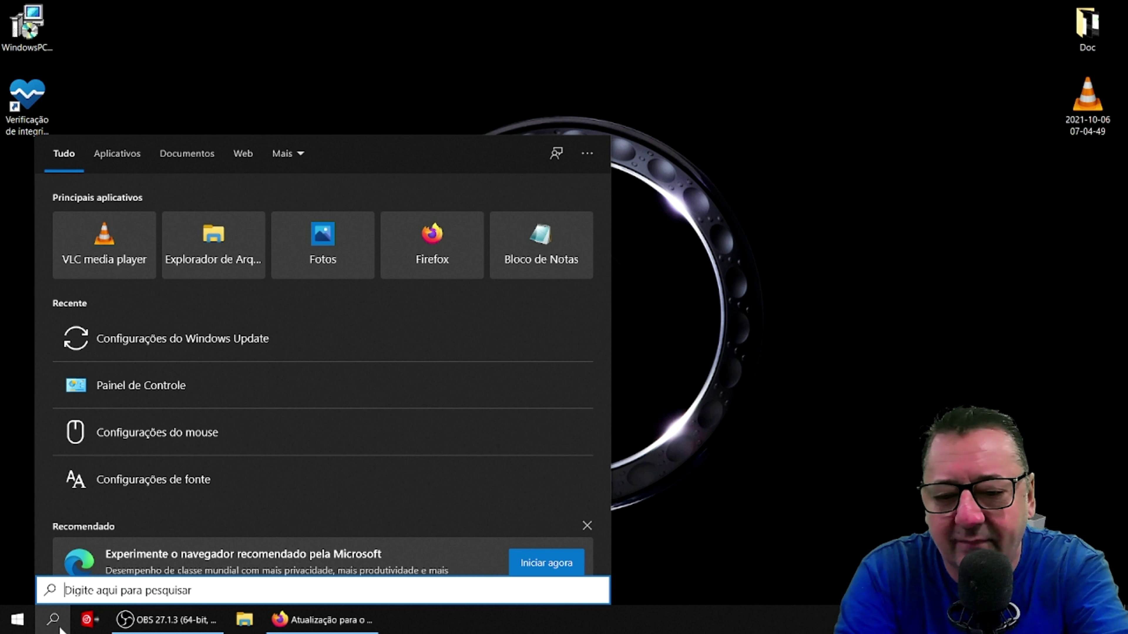
text(winver)
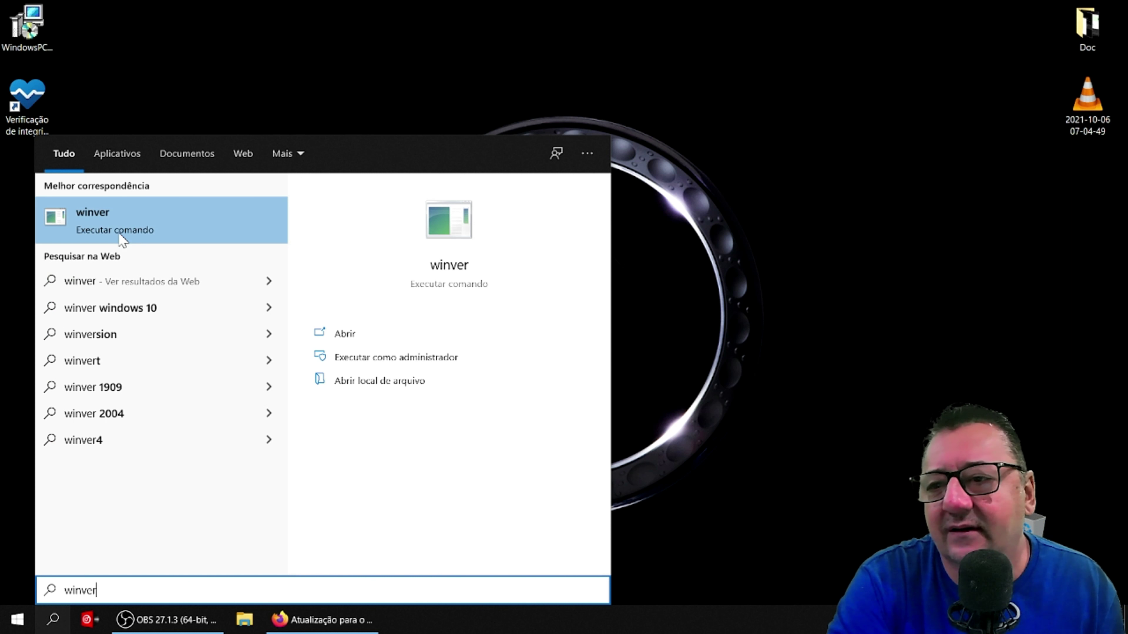
click(113, 231)
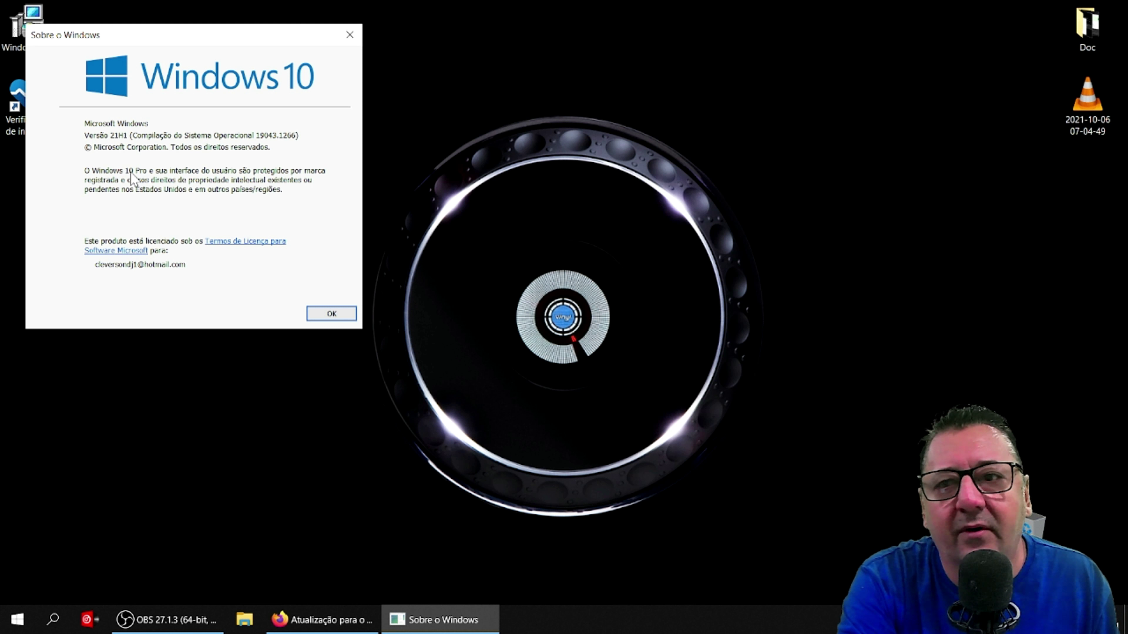
click(331, 313)
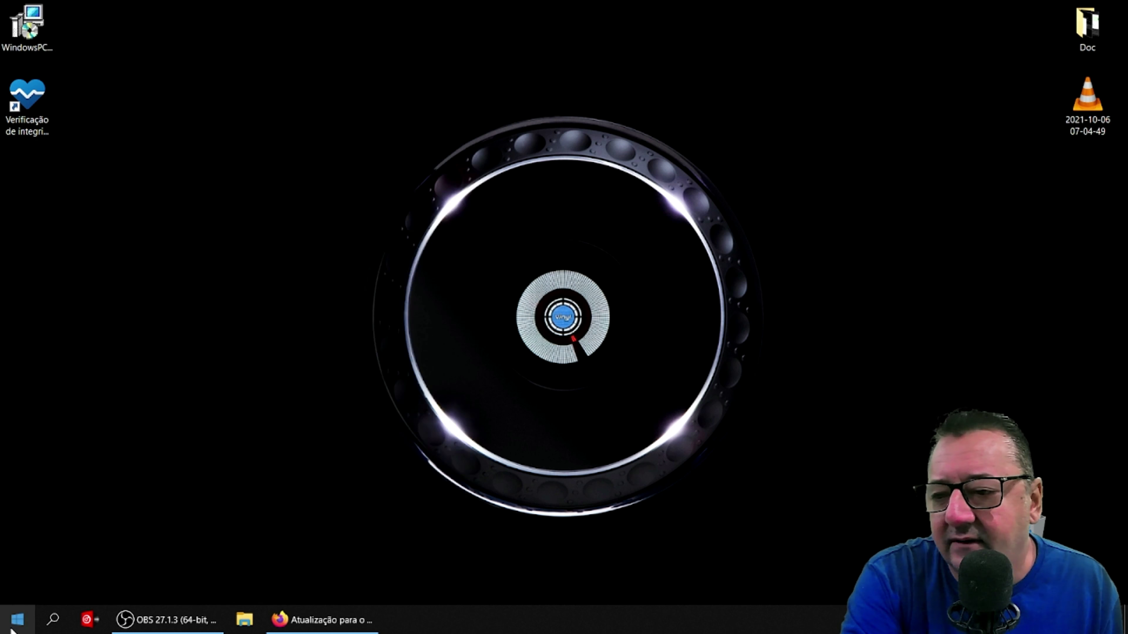
Go to Windows Update in the system settings and check for available updates.
click(14, 629)
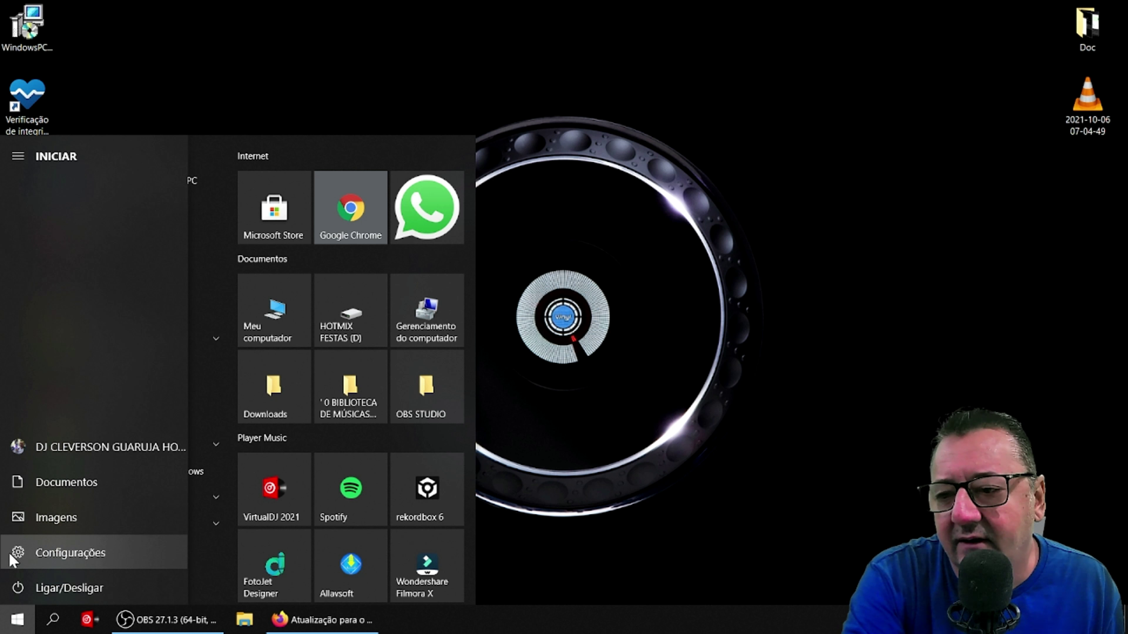
click(13, 561)
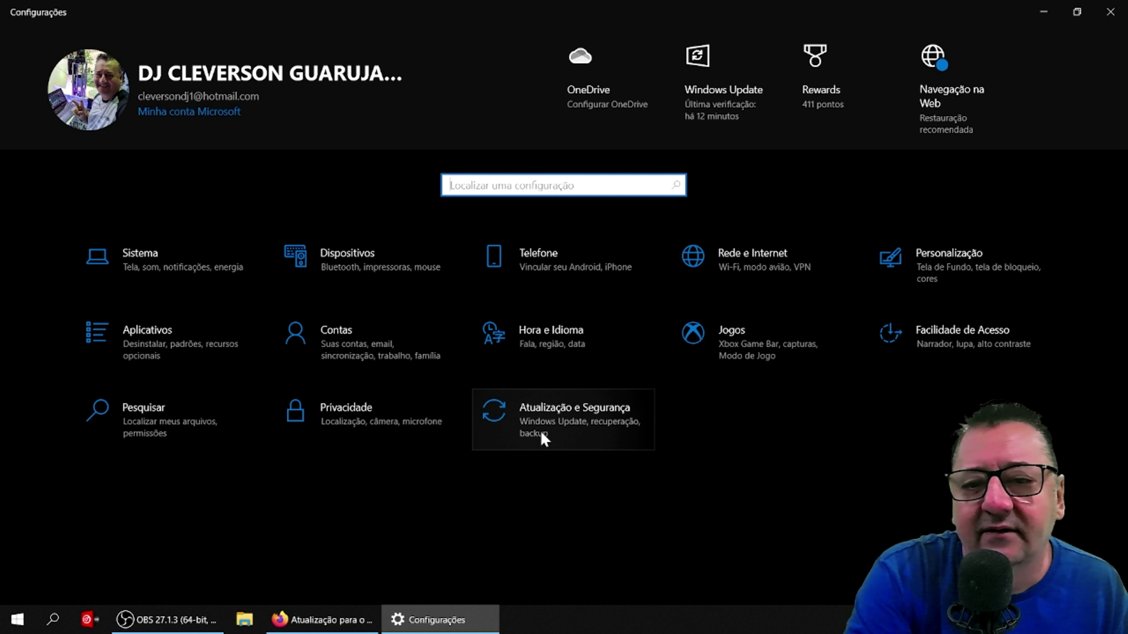
click(585, 431)
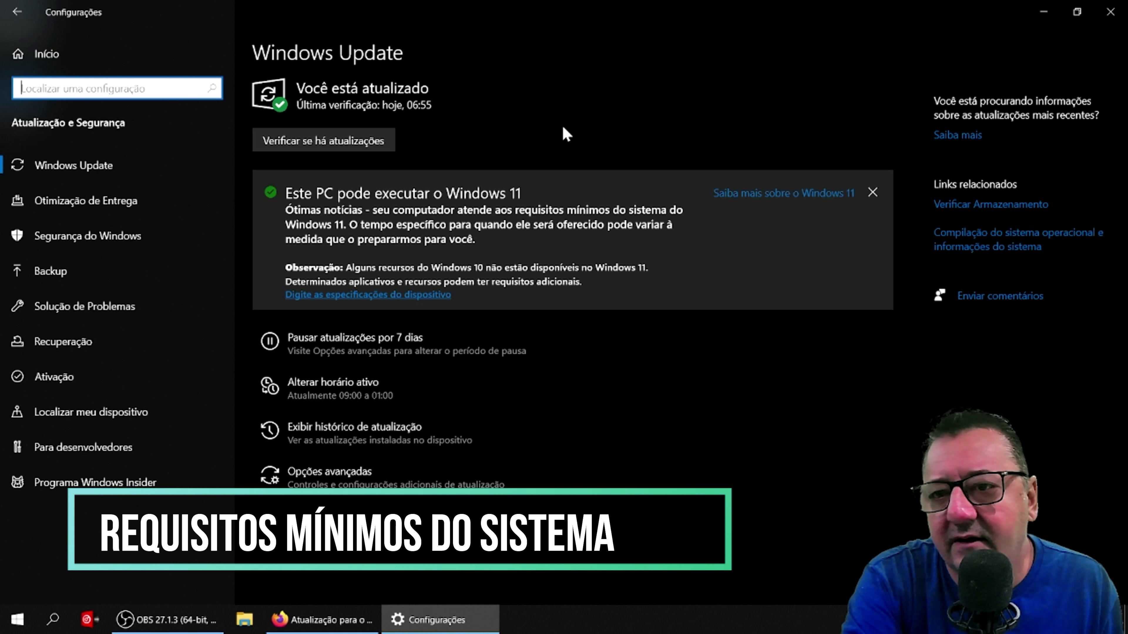
click(321, 145)
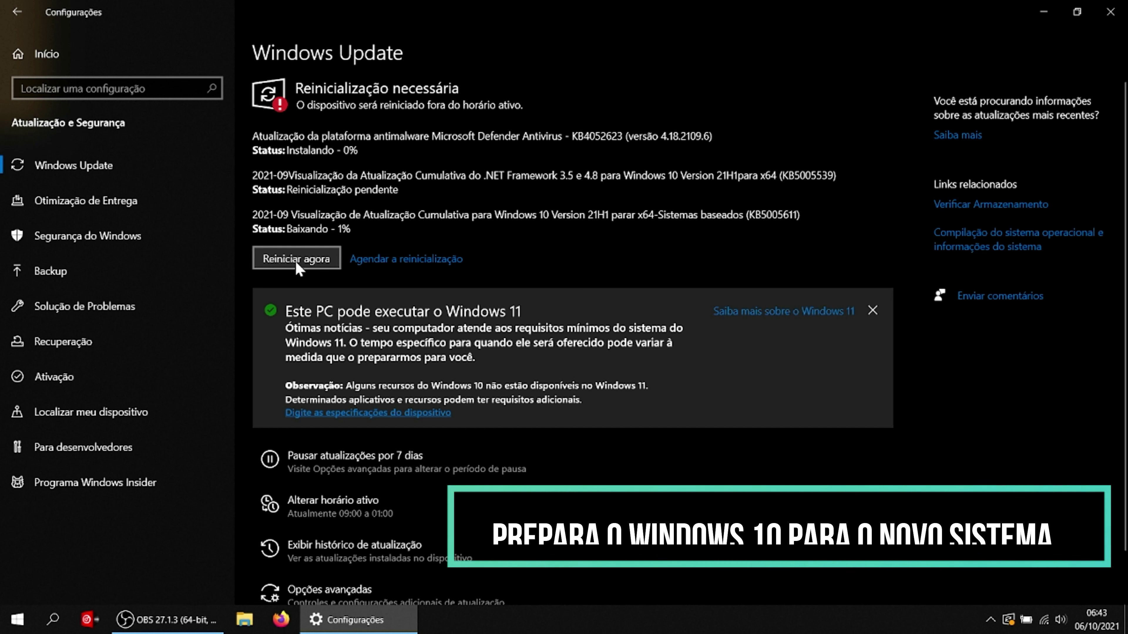
Run winver again to view the current Windows build, close it, and review the pending updates in Windows Update.
click(52, 621)
text(winver)
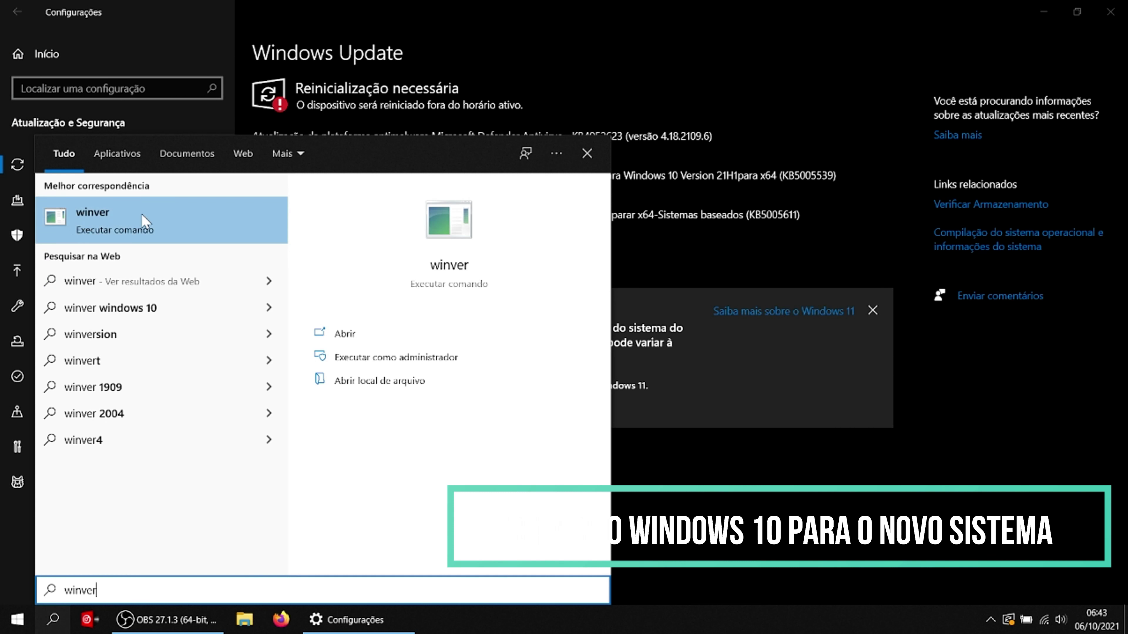
key(Return)
drag(235, 38, 527, 166)
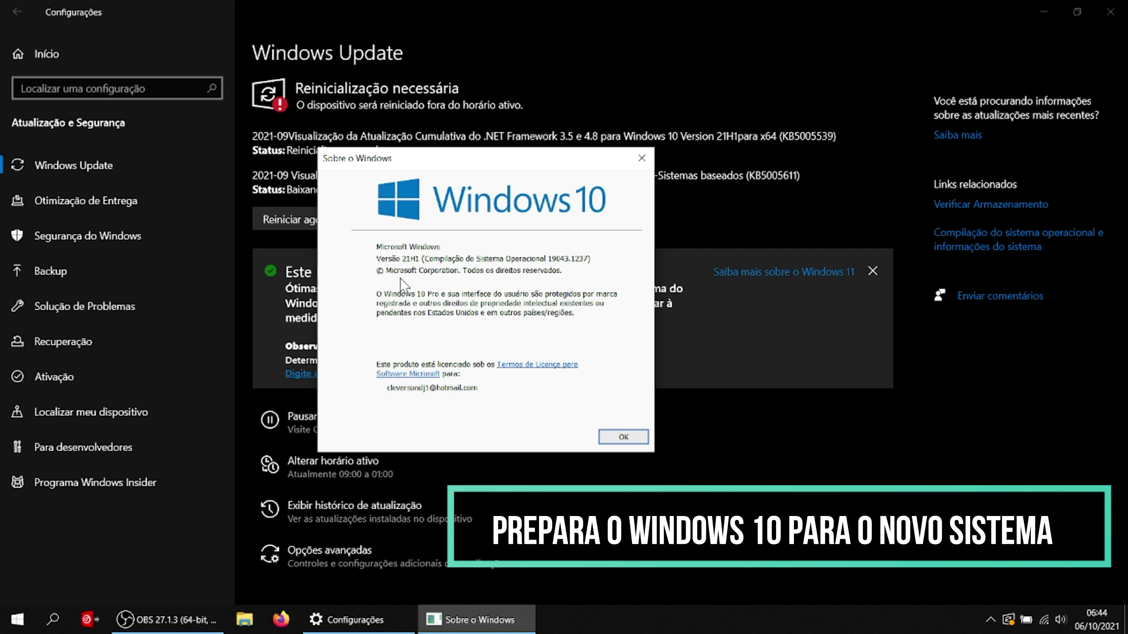
click(623, 437)
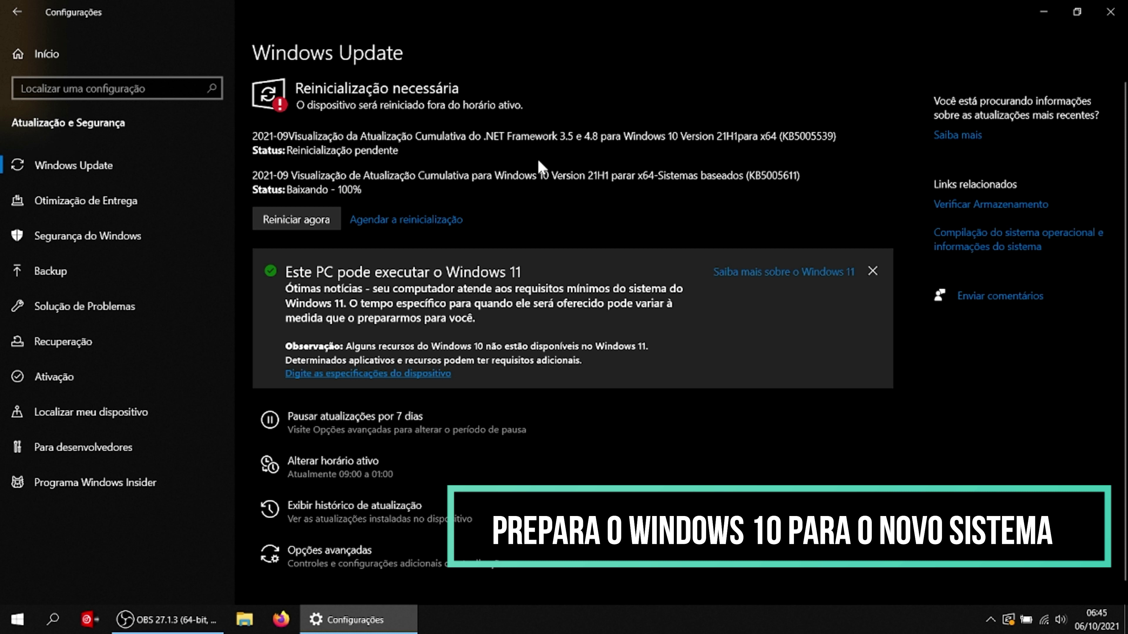
scroll(712, 453, down, 1)
scroll(712, 453, up, 1)
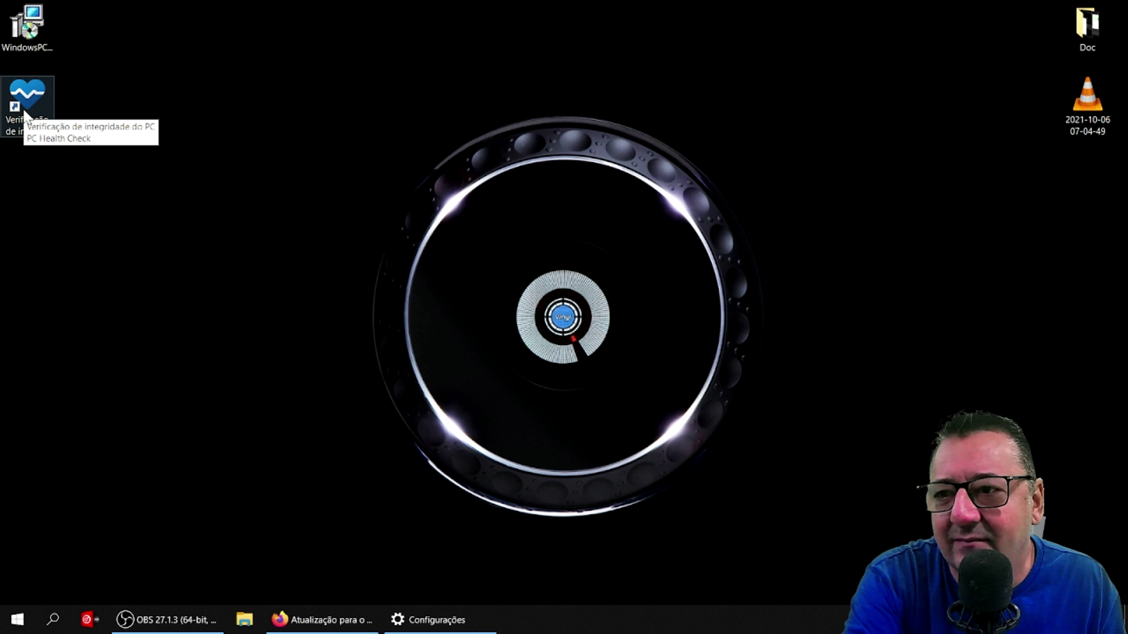
Open the PC Health Check app from the desktop and run its Windows 11 compatibility check.
click(42, 103)
double_click(42, 103)
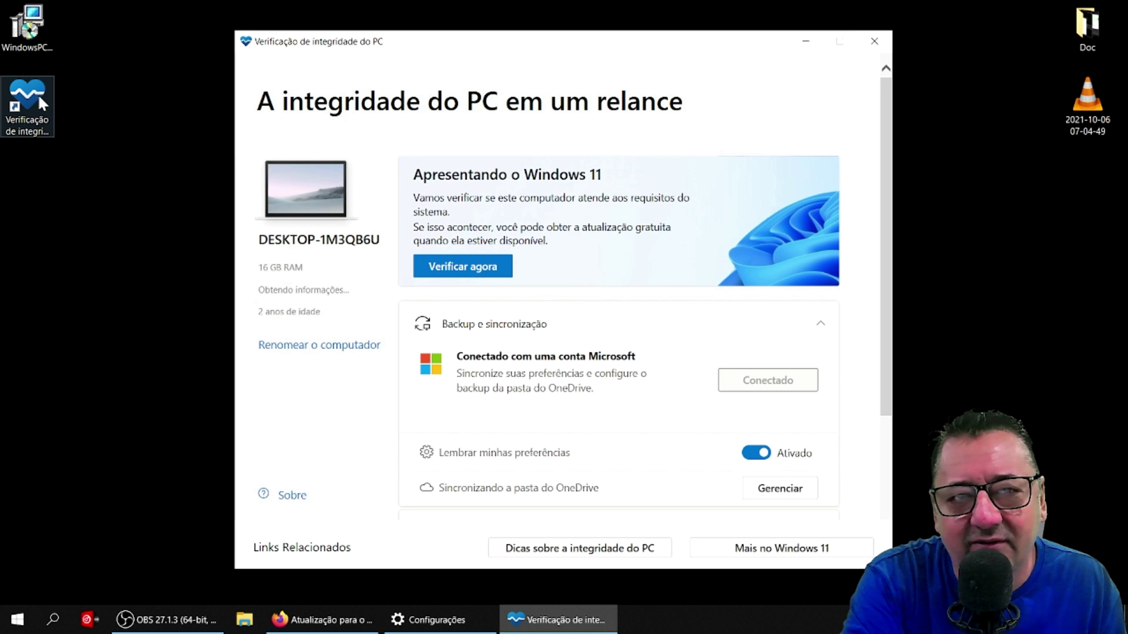
click(446, 266)
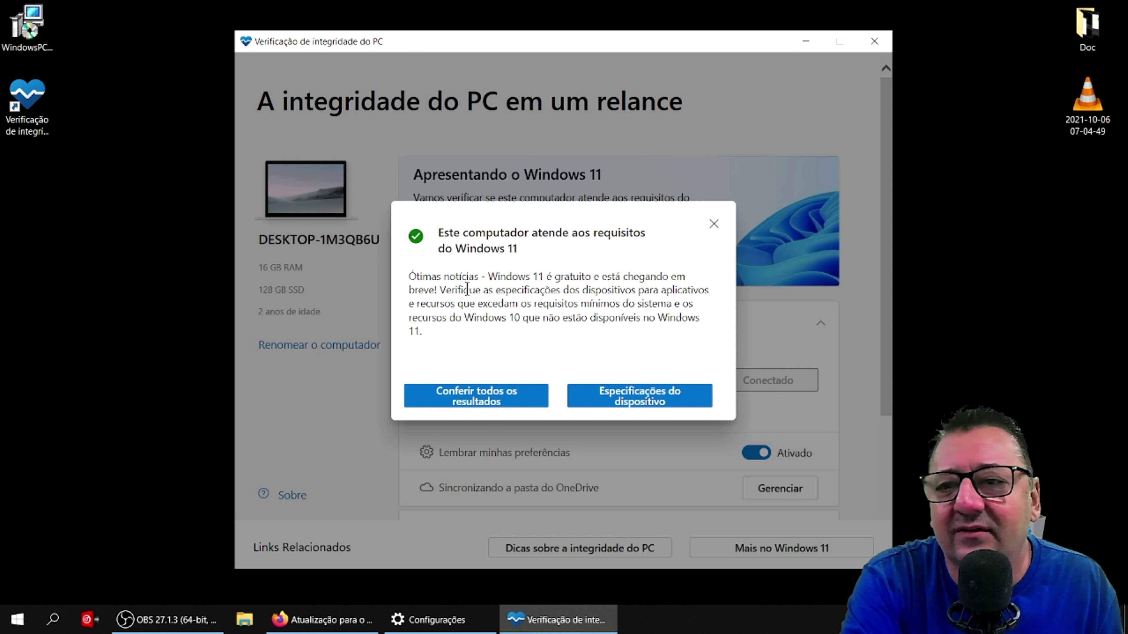
Review all detailed Windows 11 requirement results in PC Health Check, and close the app.
click(473, 401)
scroll(622, 349, down, 3)
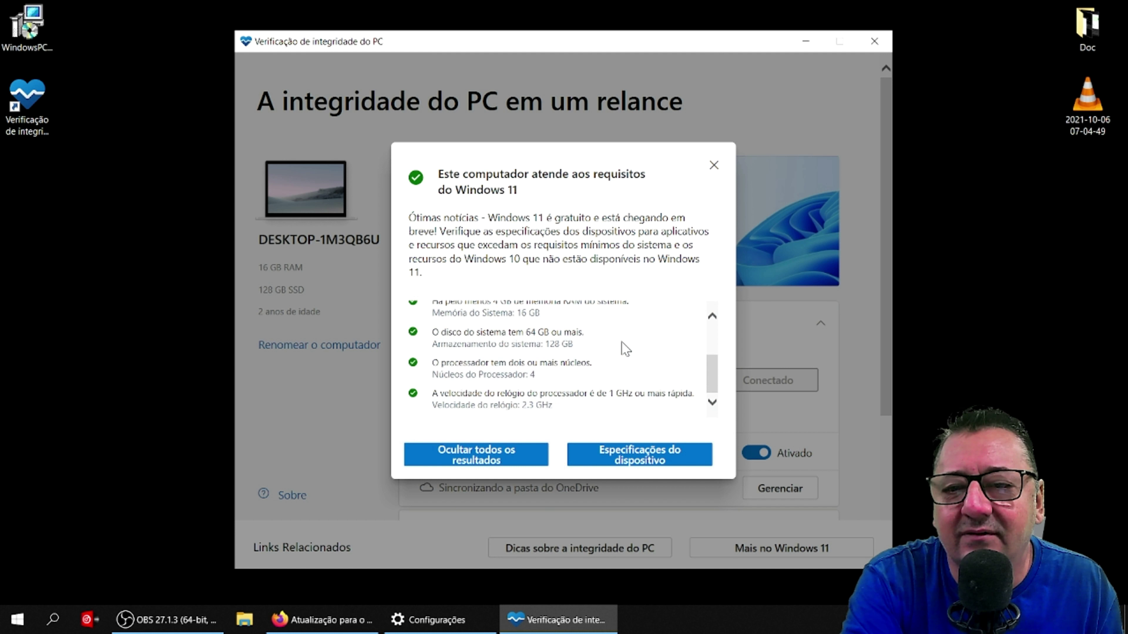
scroll(586, 379, up, 4)
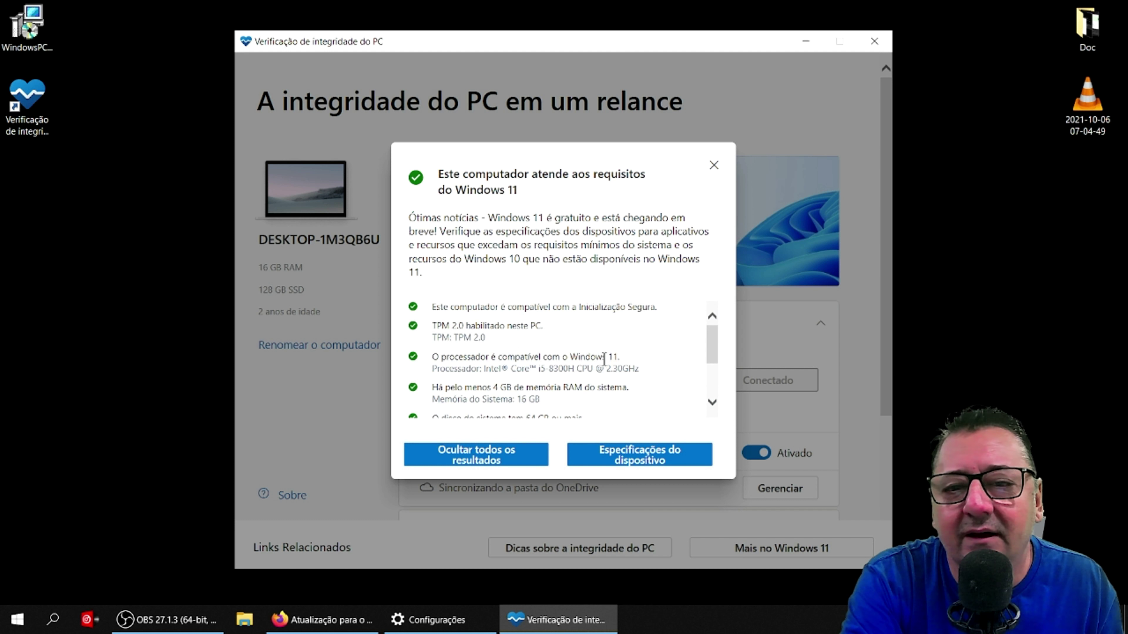
click(712, 164)
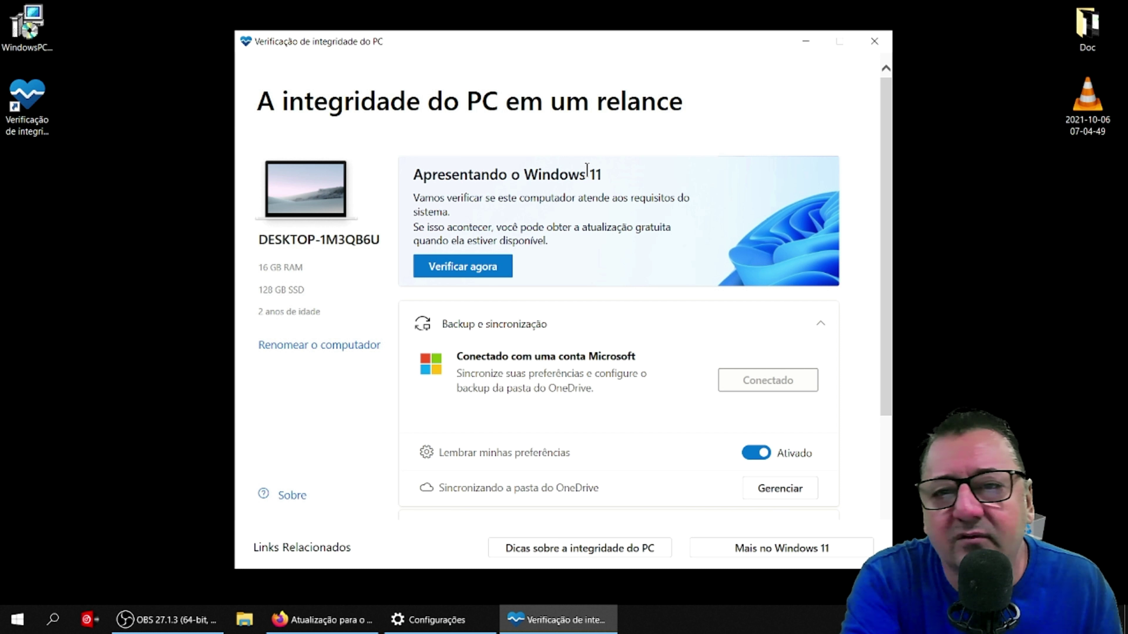
click(873, 43)
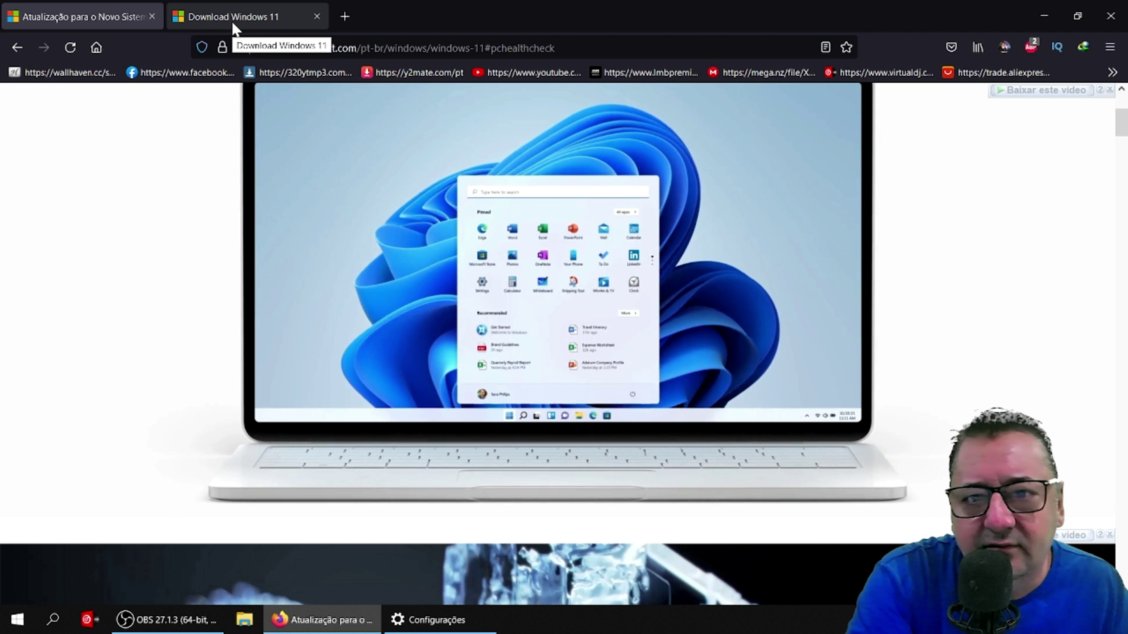
In Firefox, look through the Windows 11 download page's options: Installation Assistant, installation media and the ISO image's download choices.
click(234, 29)
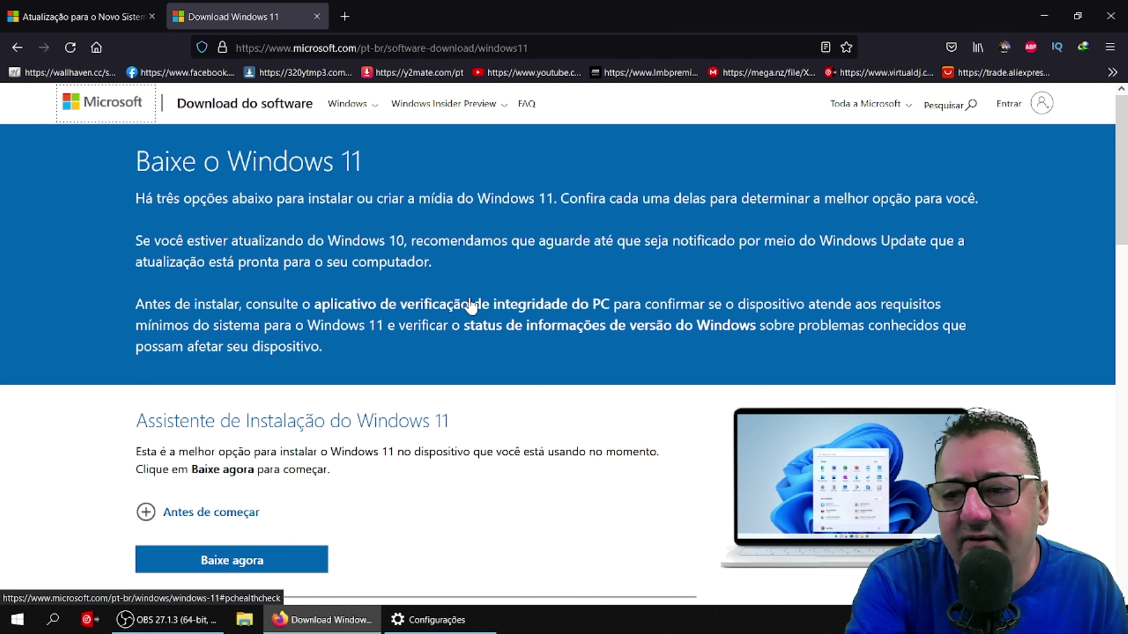
scroll(469, 308, down, 5)
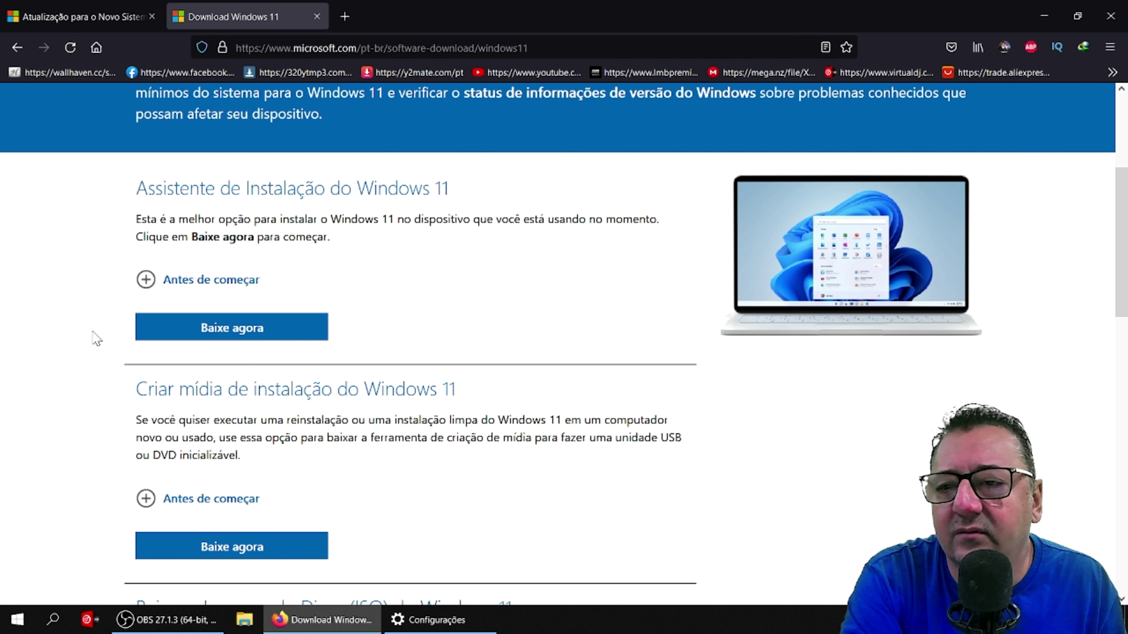
scroll(44, 308, down, 2)
scroll(44, 308, down, 4)
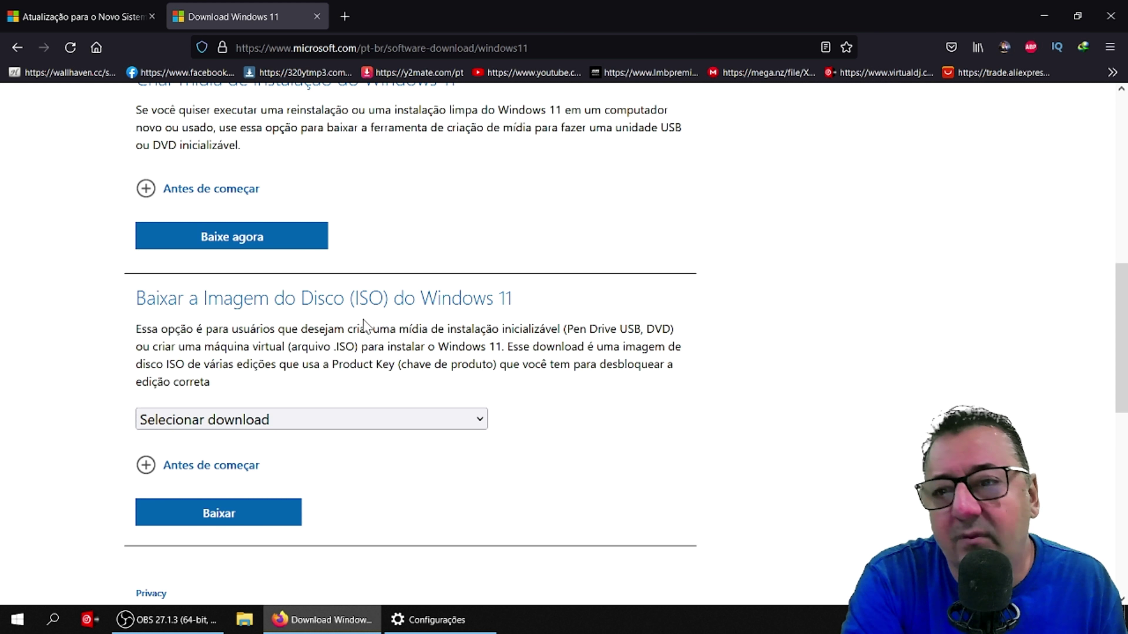
click(335, 420)
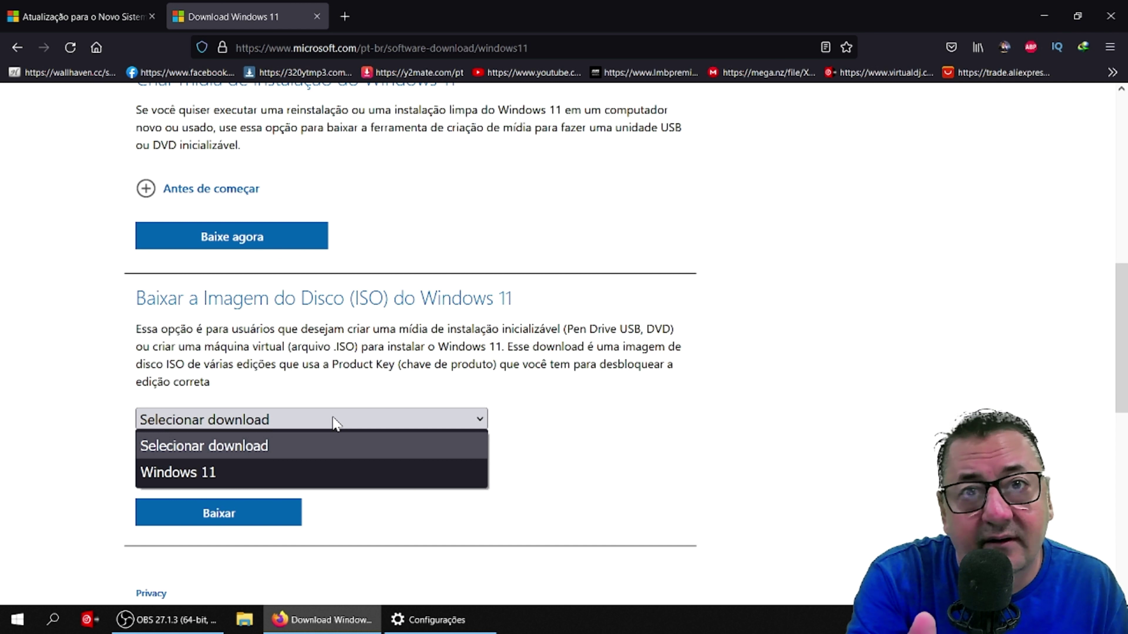
click(563, 442)
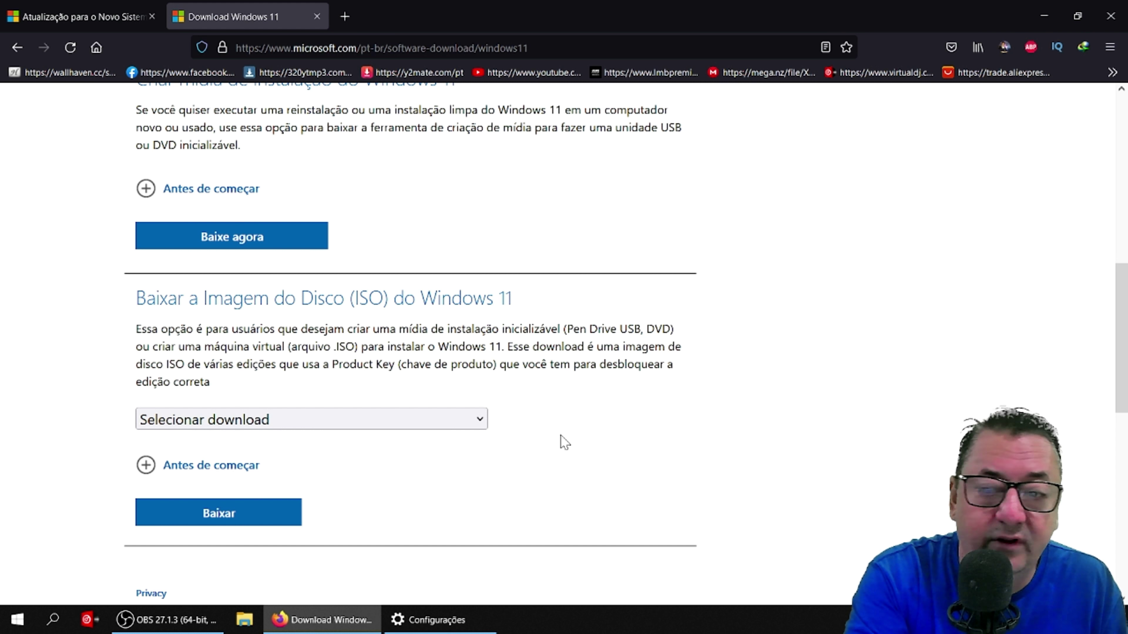
Download the Windows 11 Installation Assistant, saving Windows11InstallationAssistant.exe to the desktop.
scroll(637, 361, up, 8)
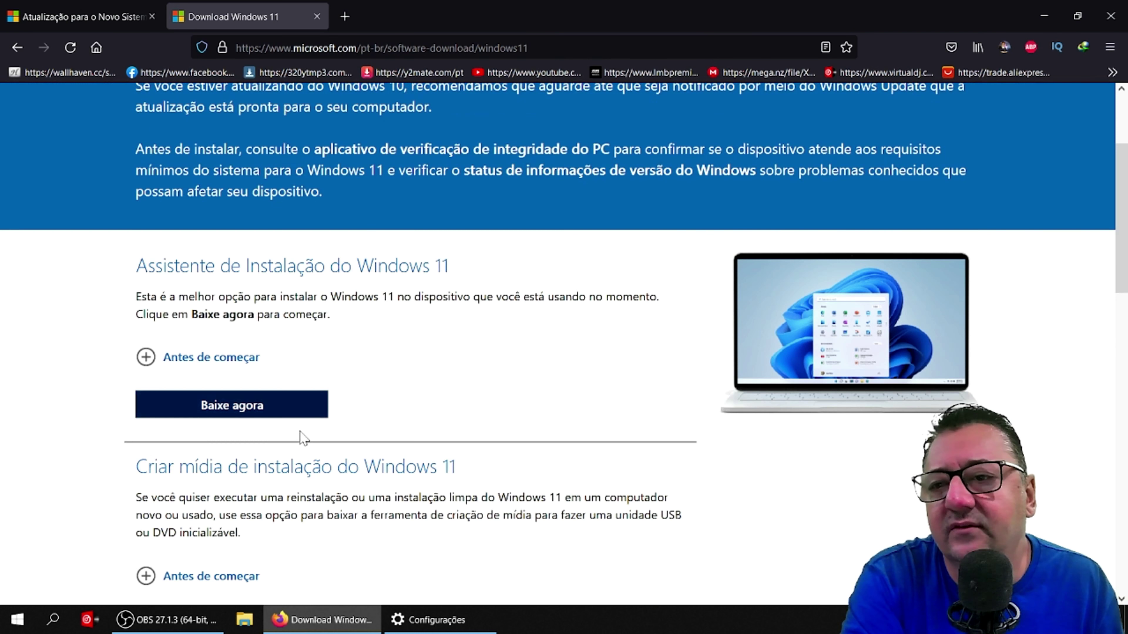
click(229, 409)
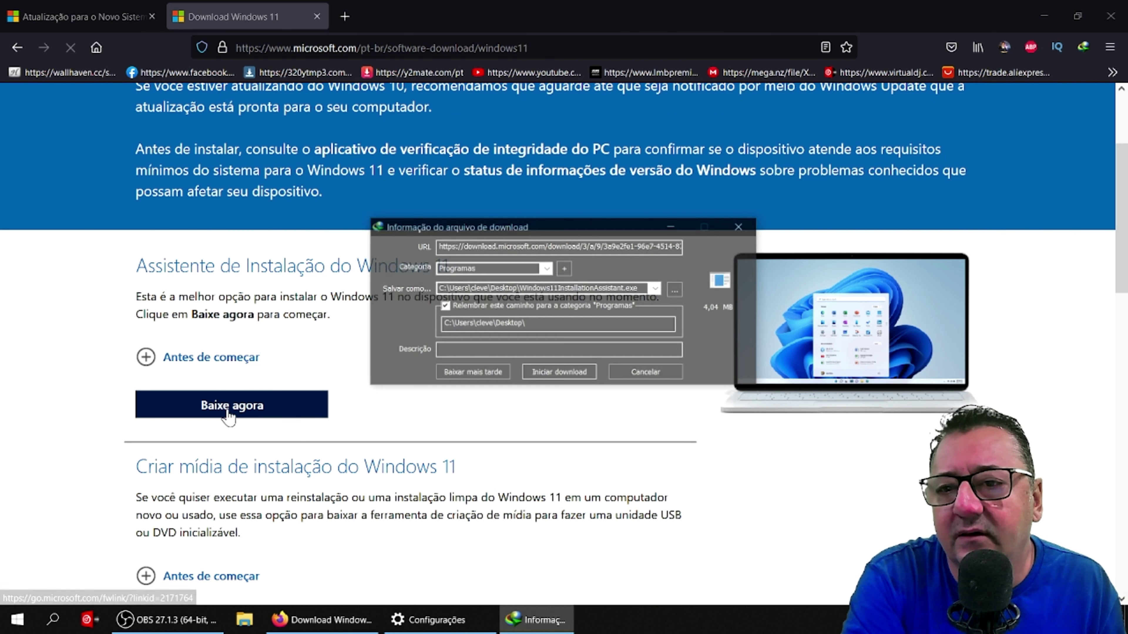
click(577, 375)
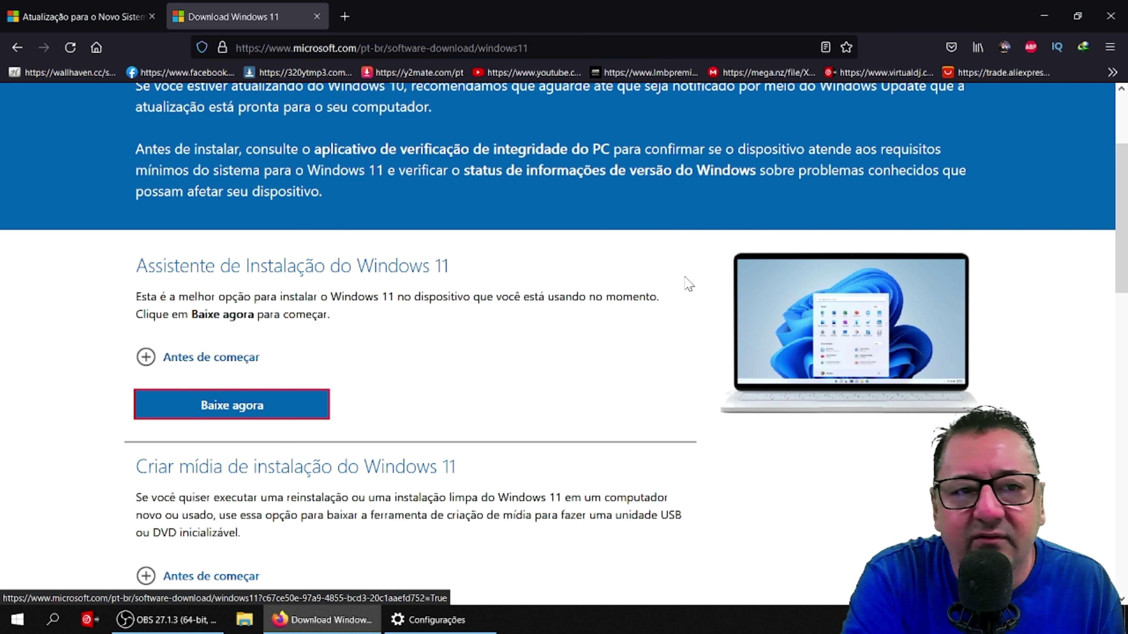
Show the desktop and run the downloaded Windows 11 Installation Assistant as administrator.
key(super+d)
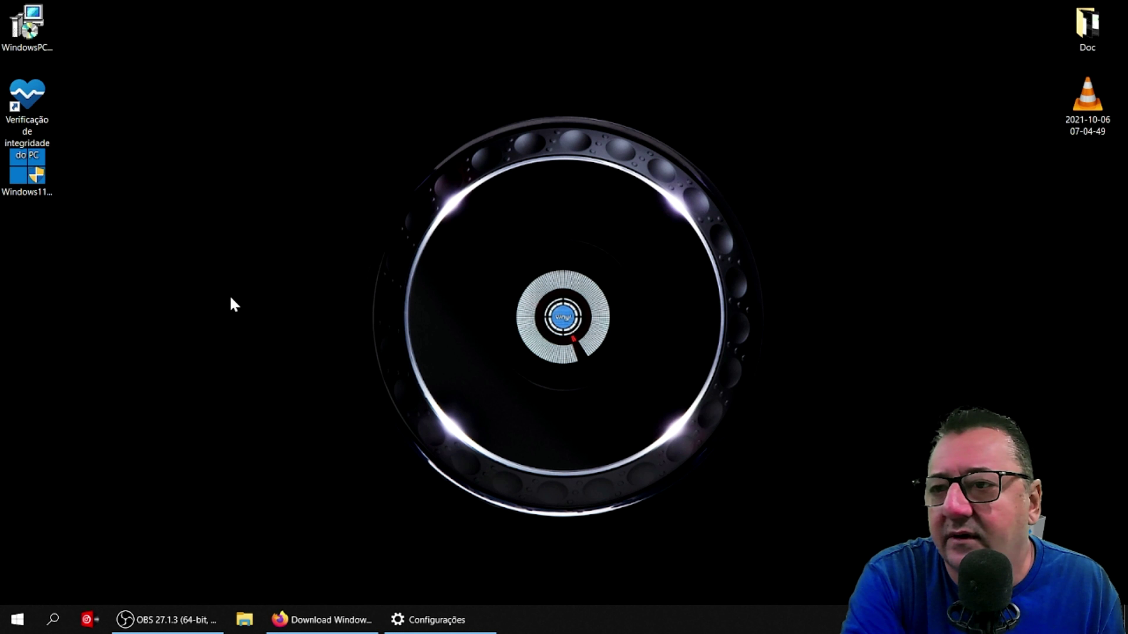
click(19, 189)
right_click(24, 195)
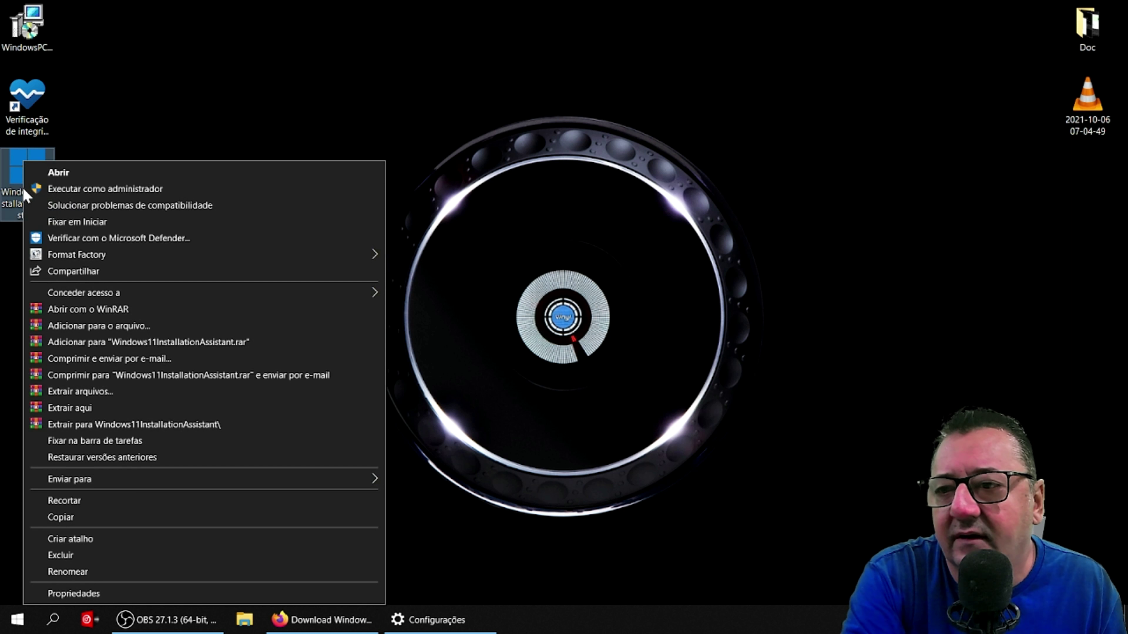
click(157, 190)
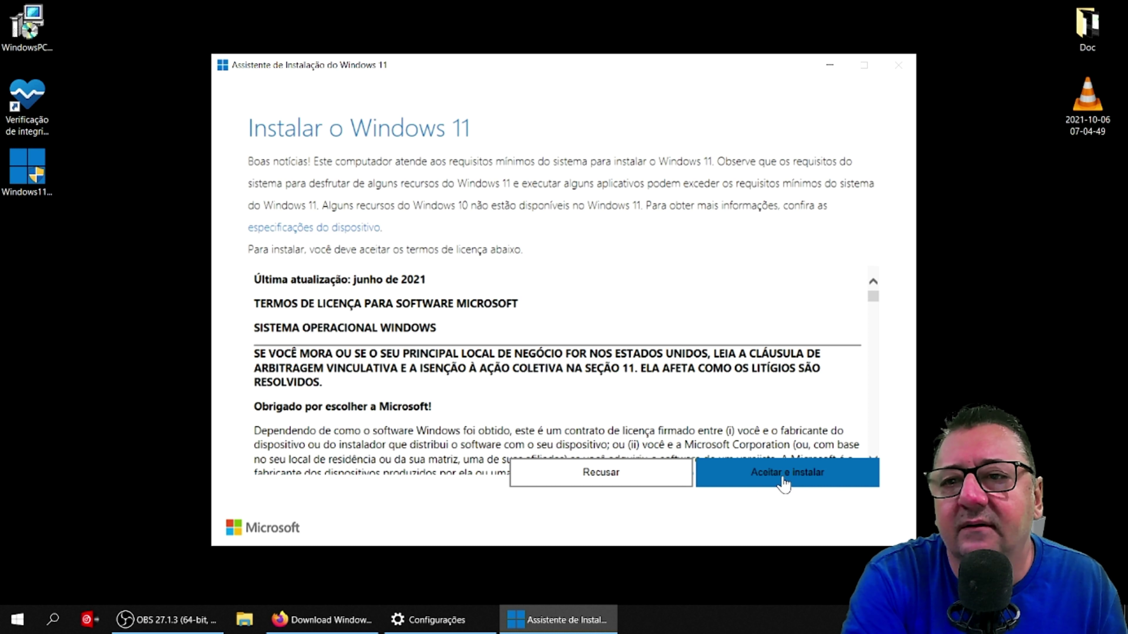
Look through the Windows 11 license terms, accept them and start the installation.
scroll(617, 381, down, 10)
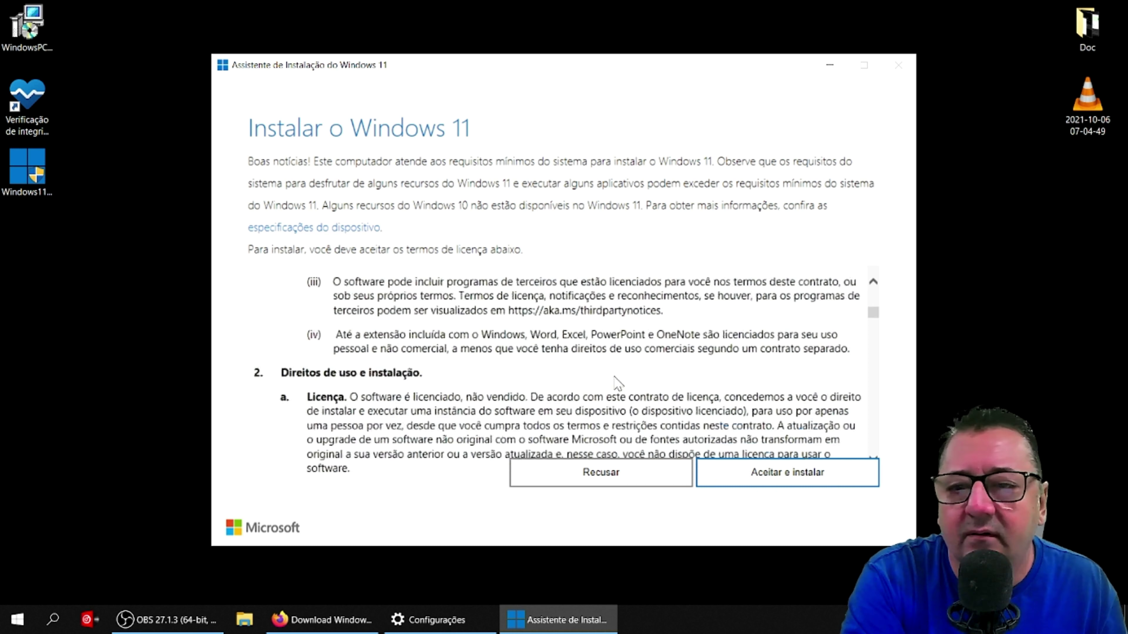
scroll(617, 381, down, 10)
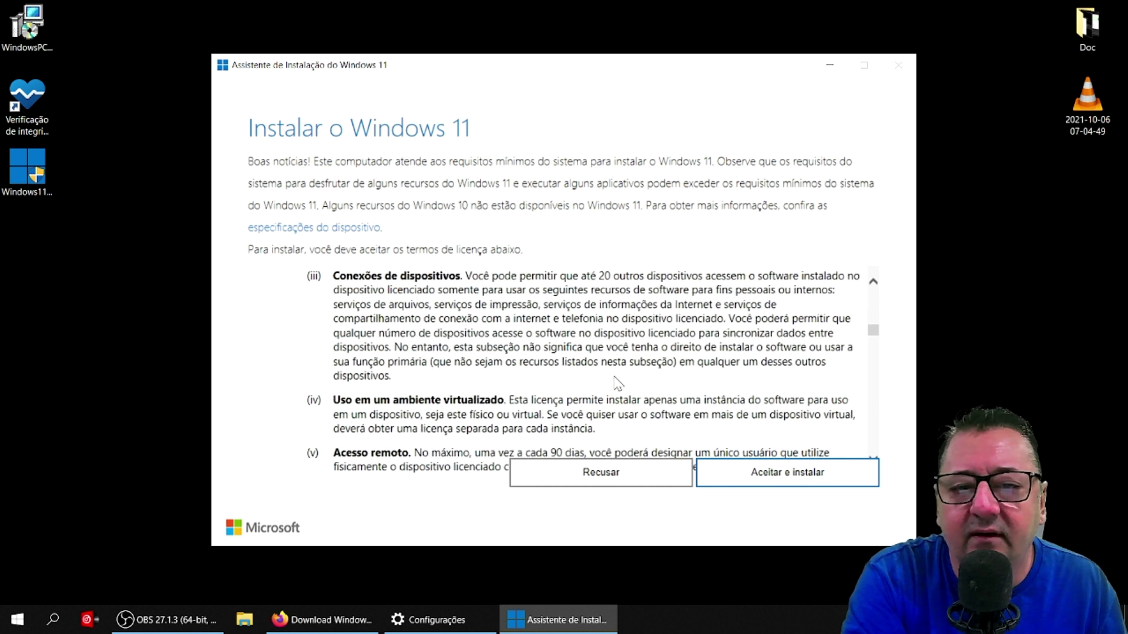
click(788, 474)
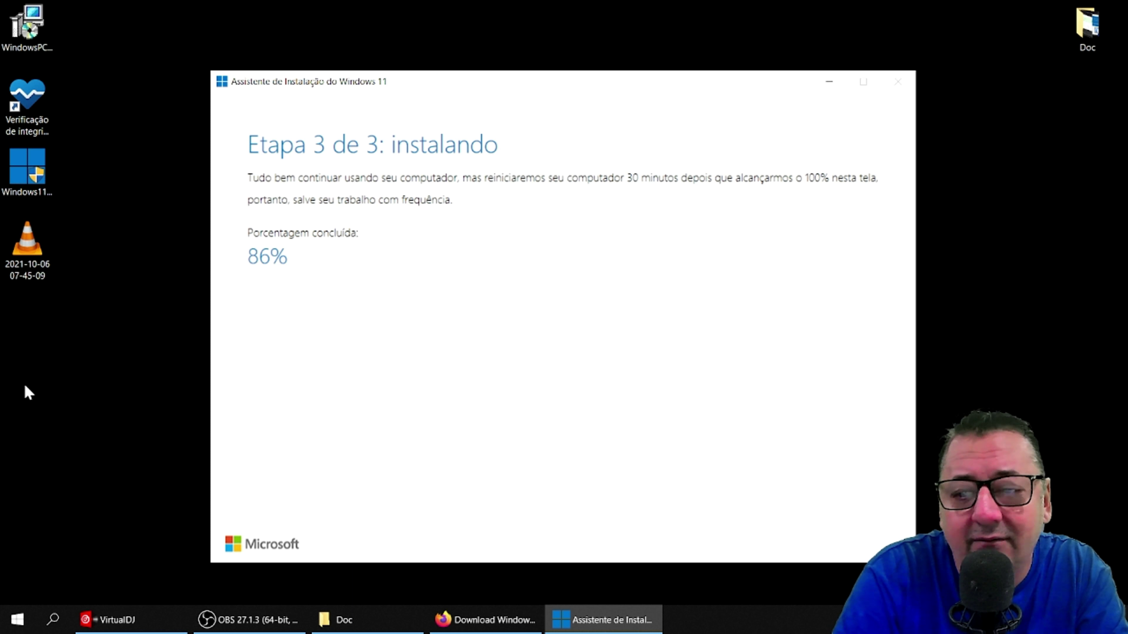
Switch to VirtualDJ and browse the track list of the Planeta Djs Deep House folder.
click(126, 621)
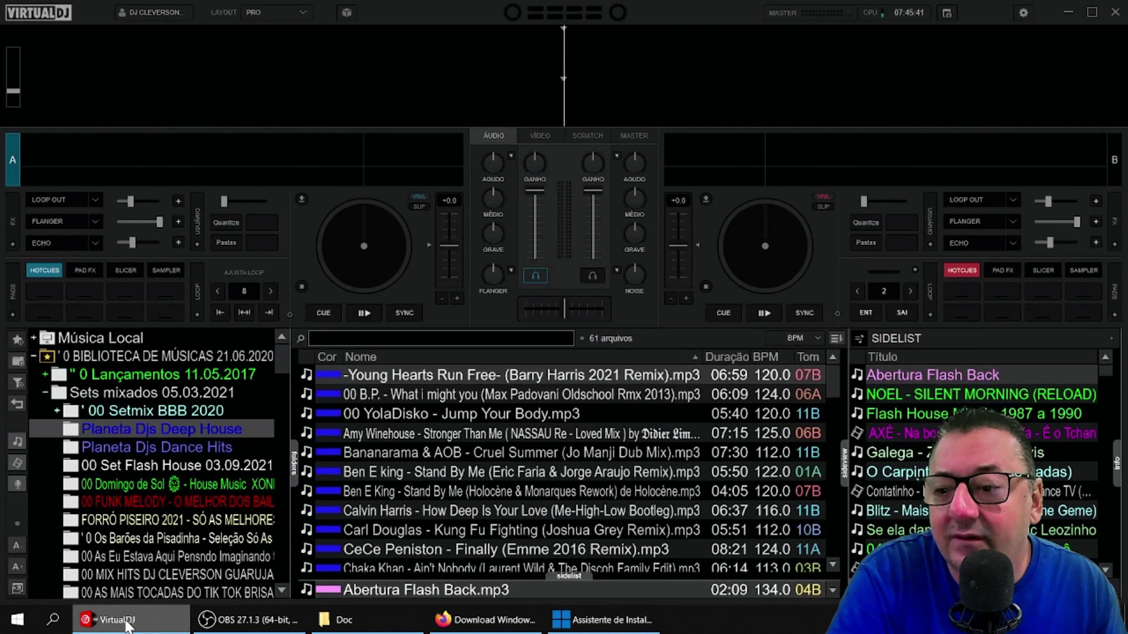
scroll(656, 448, down, 4)
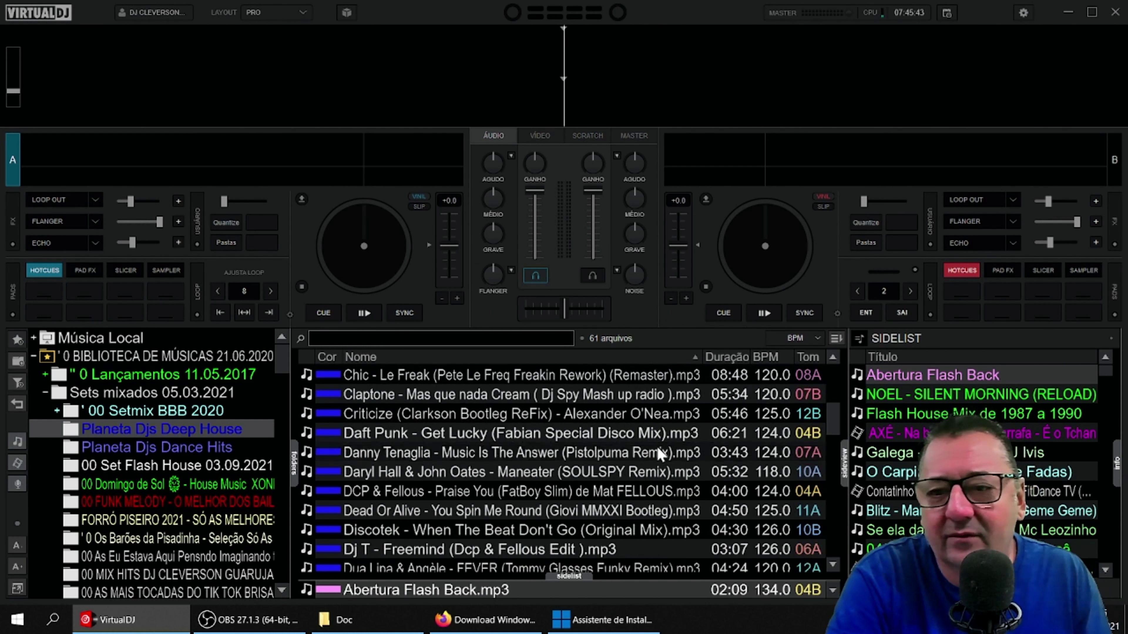
scroll(656, 449, up, 4)
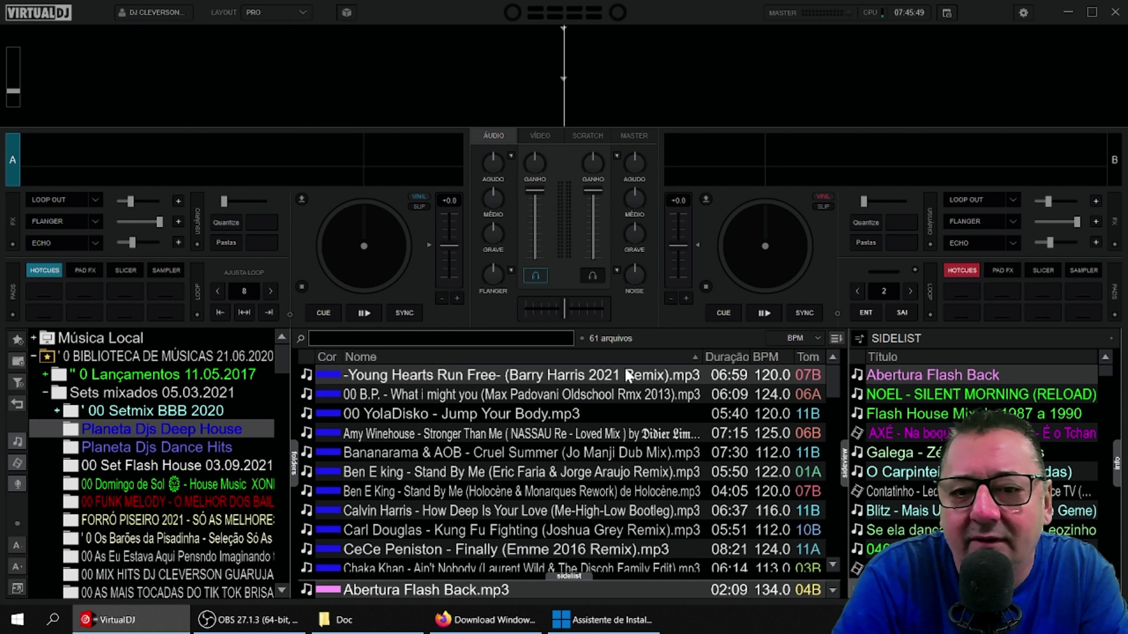
Load the Young Hearts Run Free (Barry Harris 2021 Remix) track on deck A, test its playback and switch to the Installation Assistant.
drag(553, 376, 368, 293)
click(45, 293)
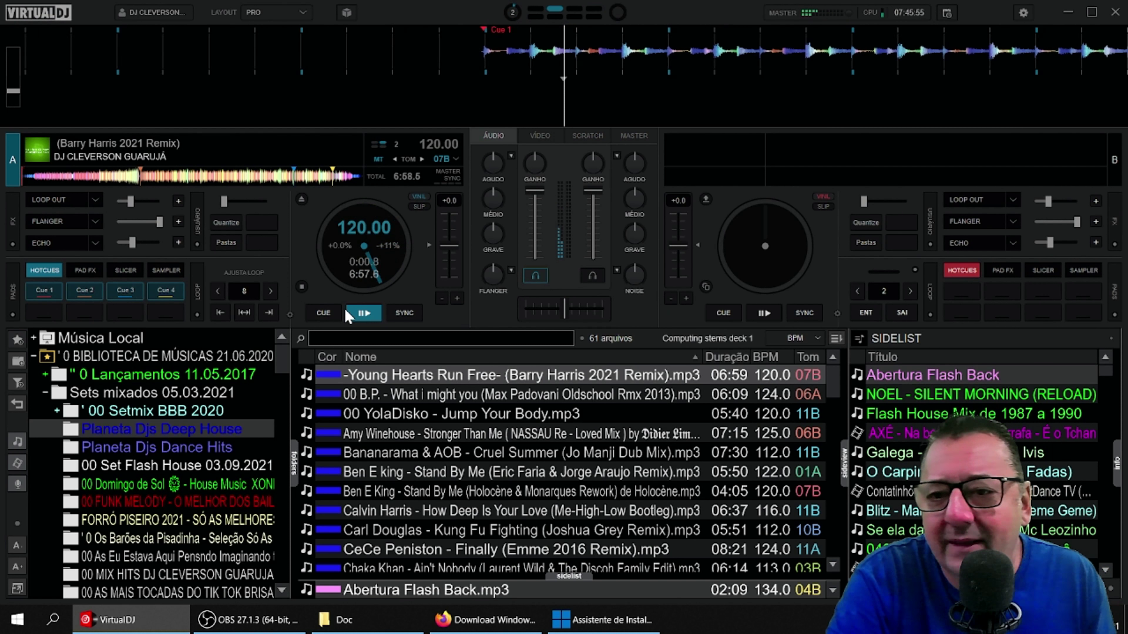
click(334, 313)
click(351, 315)
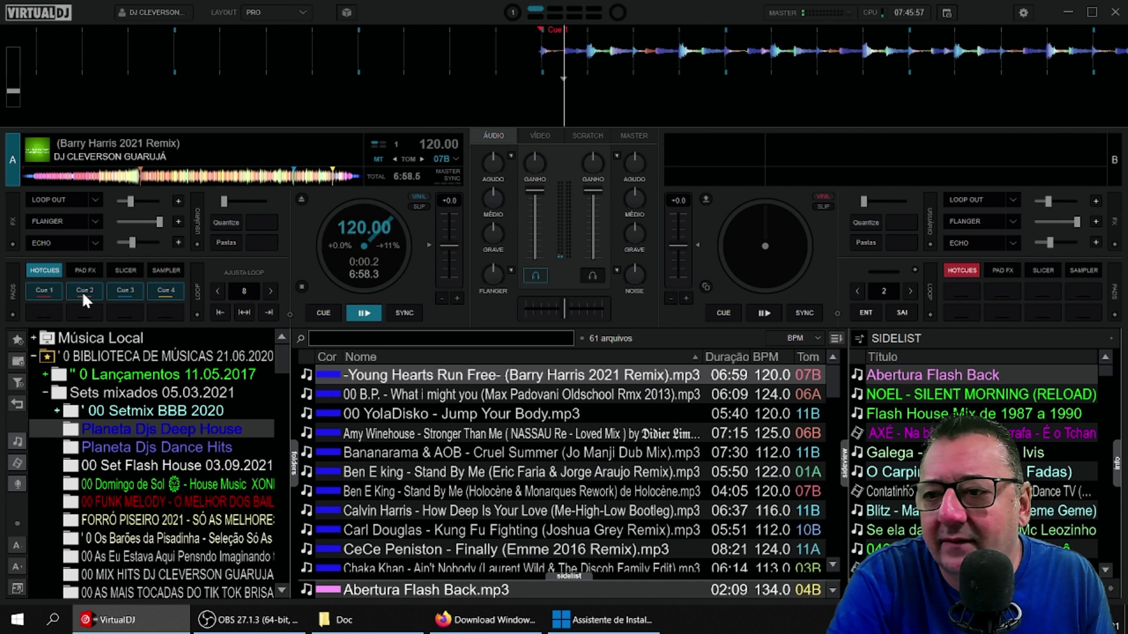
click(352, 315)
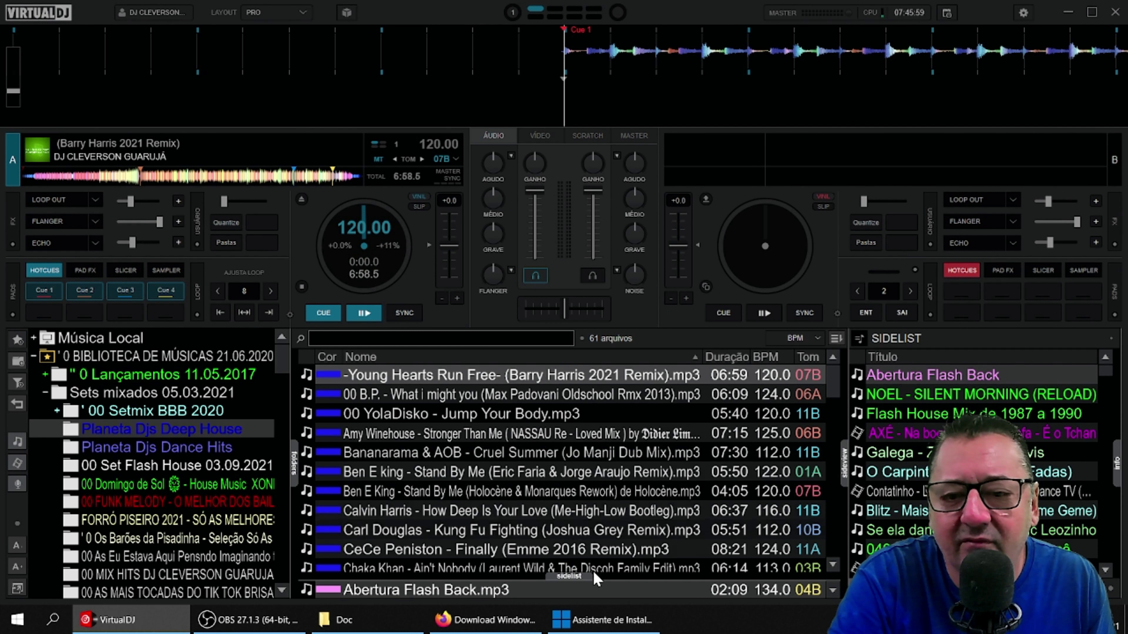
click(614, 622)
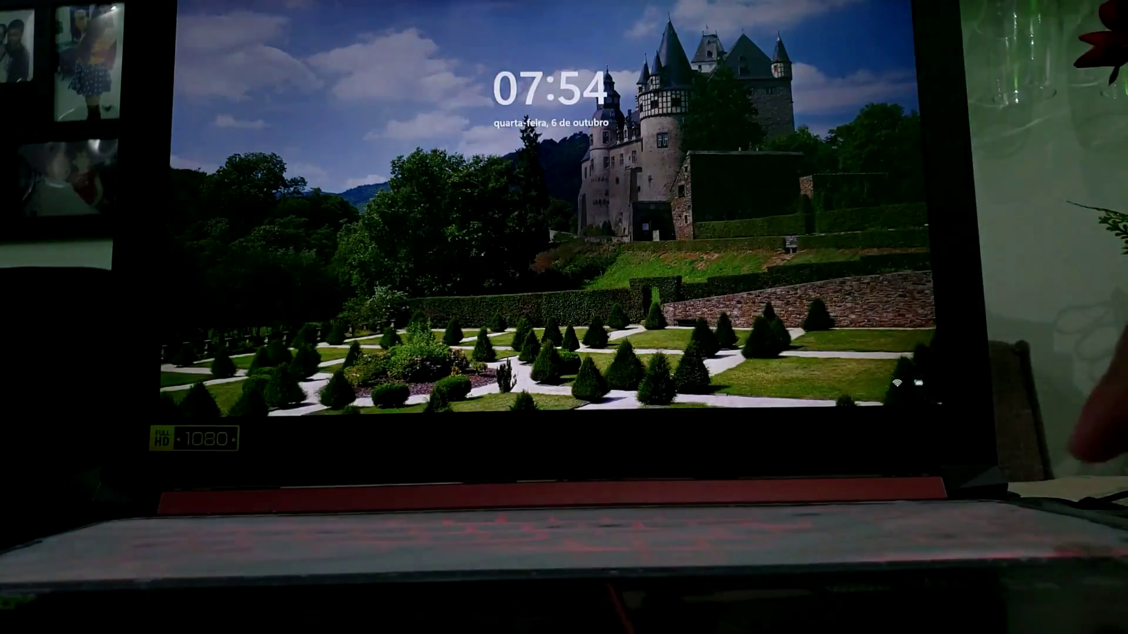
Dismiss the lock screen and enter the account PIN or password to sign in to Windows.
key(space)
text(****)
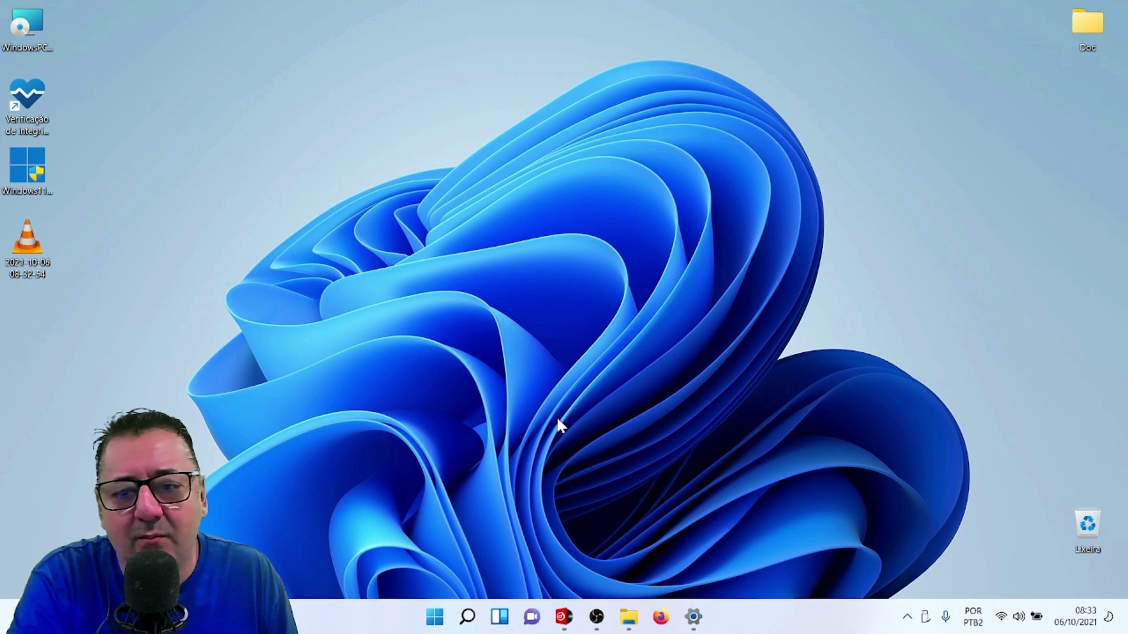
Switch to VirtualDJ and test the Young Hearts Run Free (Barry Harris 2021 Remix) track on deck A, returning it to its cue point.
click(565, 615)
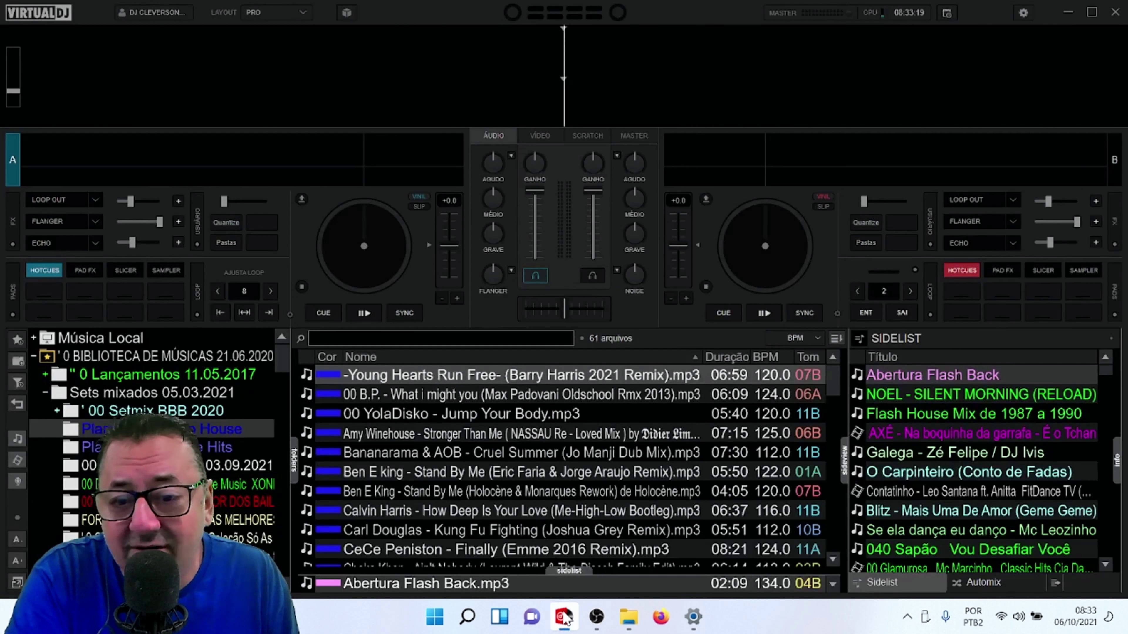
drag(422, 377, 368, 284)
click(364, 312)
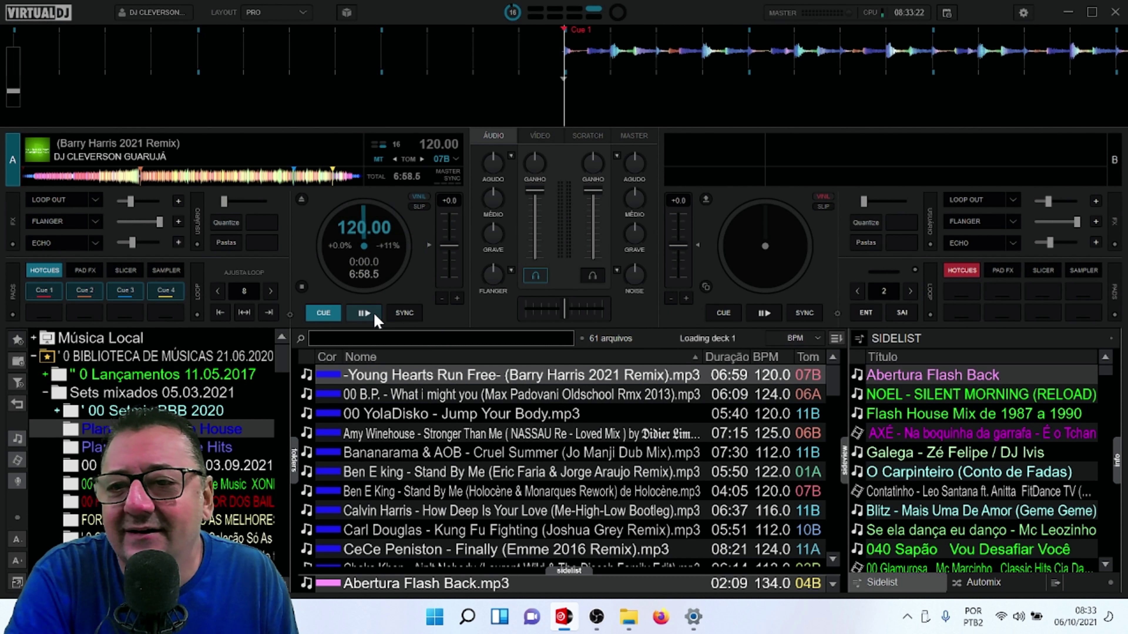
click(332, 316)
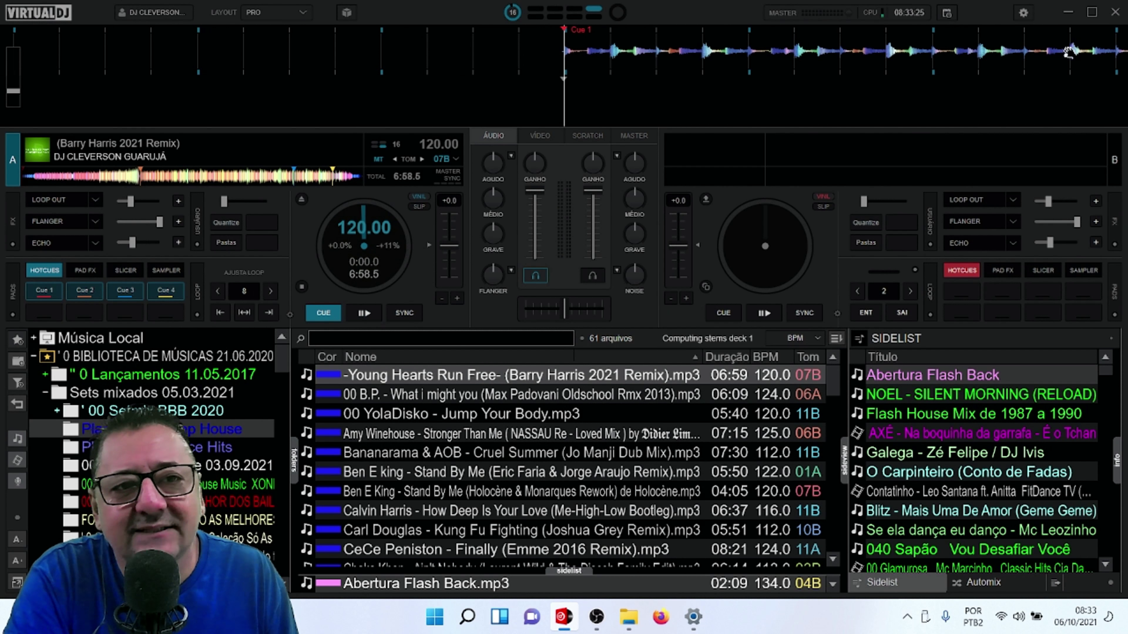
Minimize VirtualDJ, view the Quick access folders in File Explorer and minimize that window.
click(1067, 12)
click(629, 617)
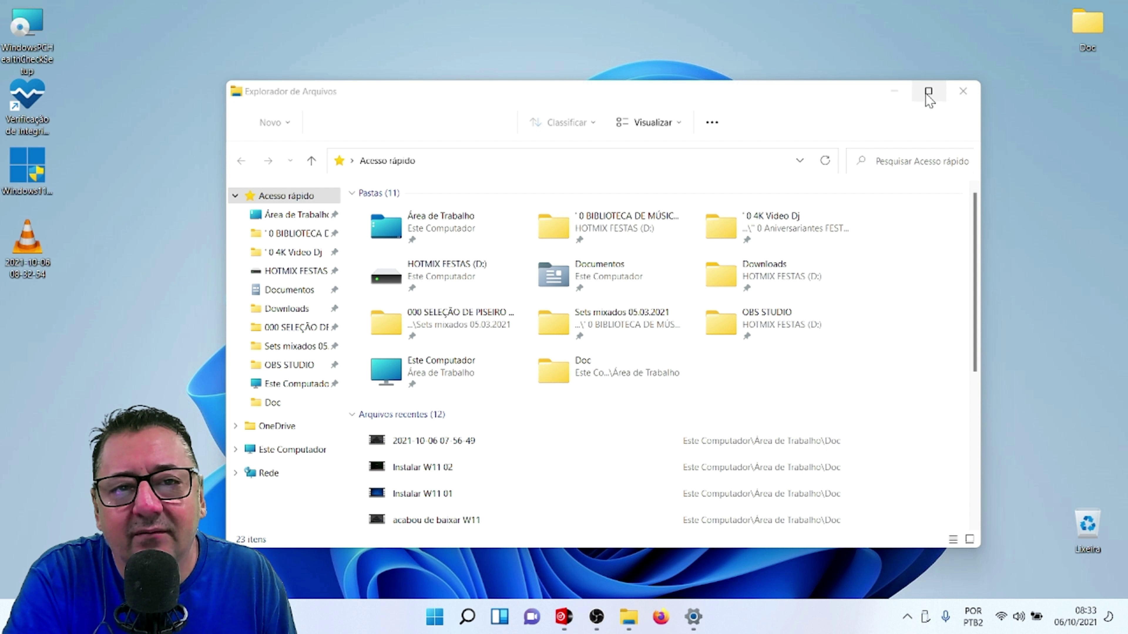
click(895, 92)
Open the desktop's Personalization settings and try the Fluxo, Brilho and Windows (escuro) themes.
right_click(498, 350)
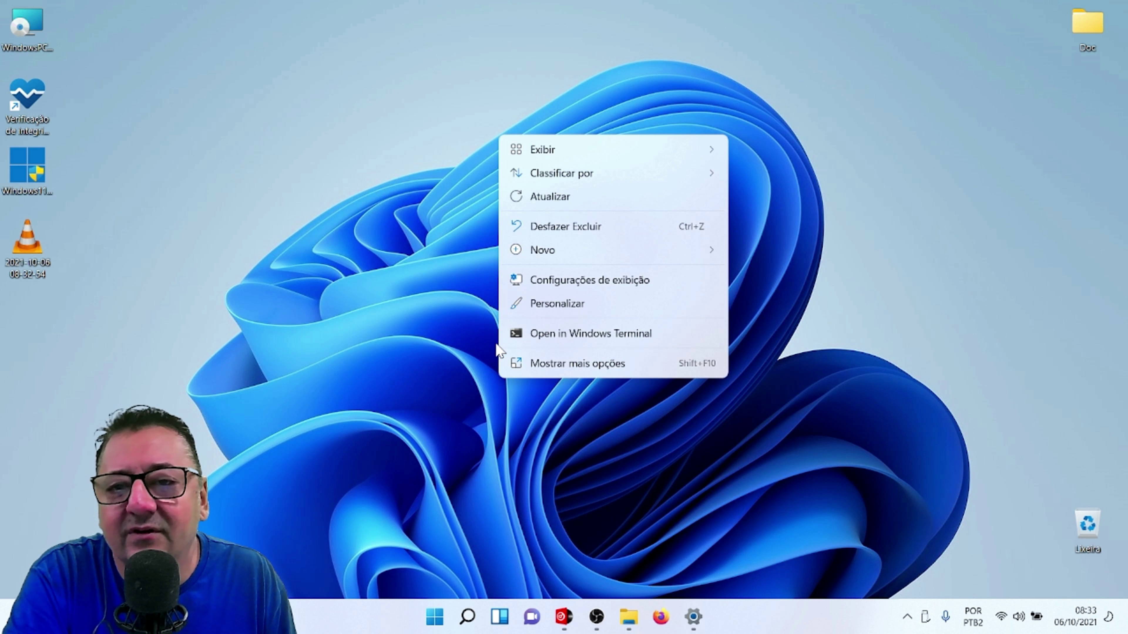
click(580, 309)
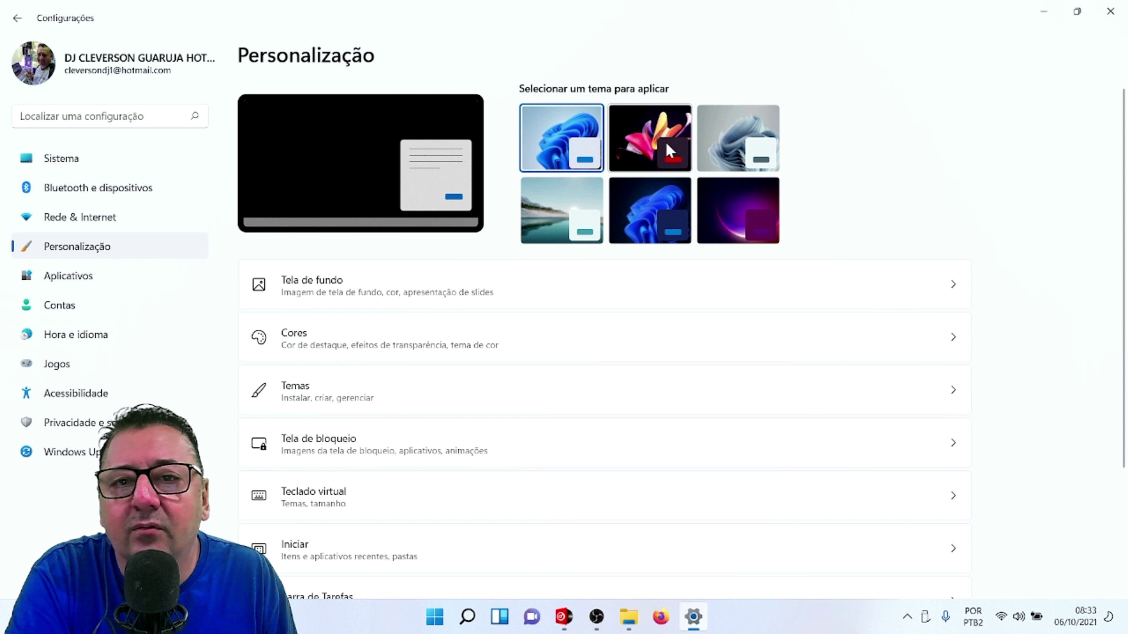
click(737, 135)
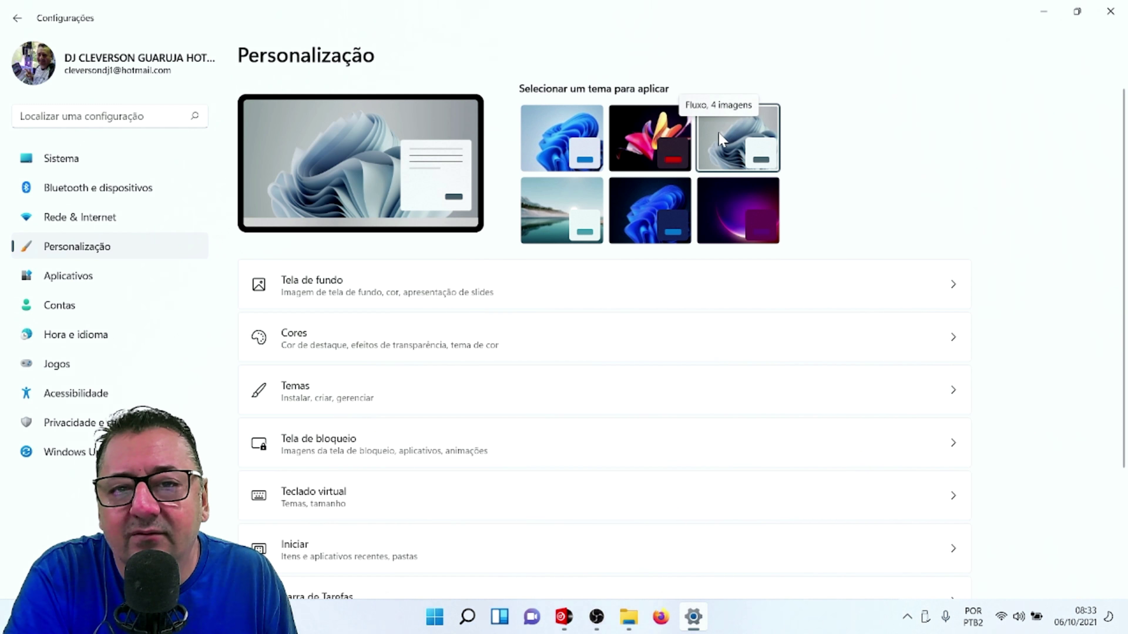
click(732, 216)
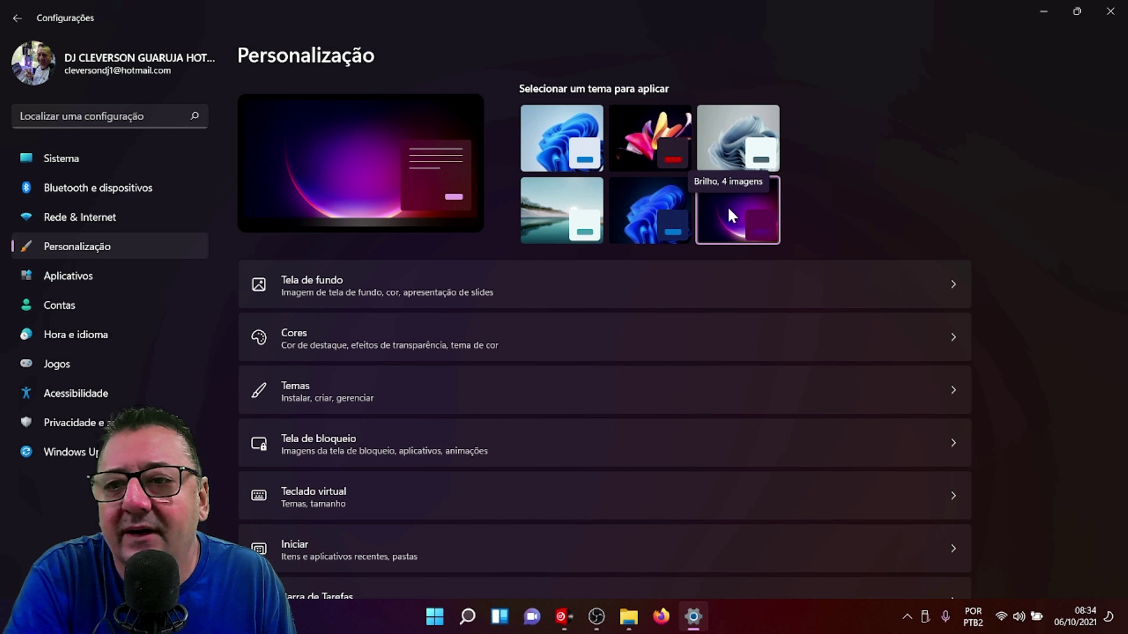
click(647, 216)
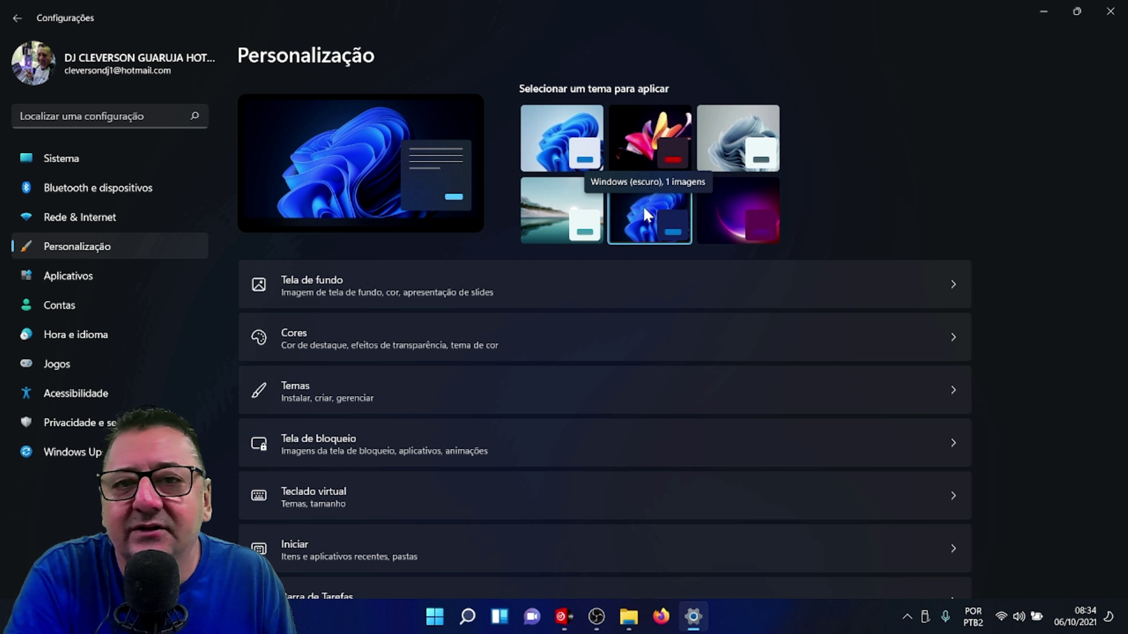
Apply the light Windows theme with the blue bloom wallpaper and minimize Settings.
click(551, 135)
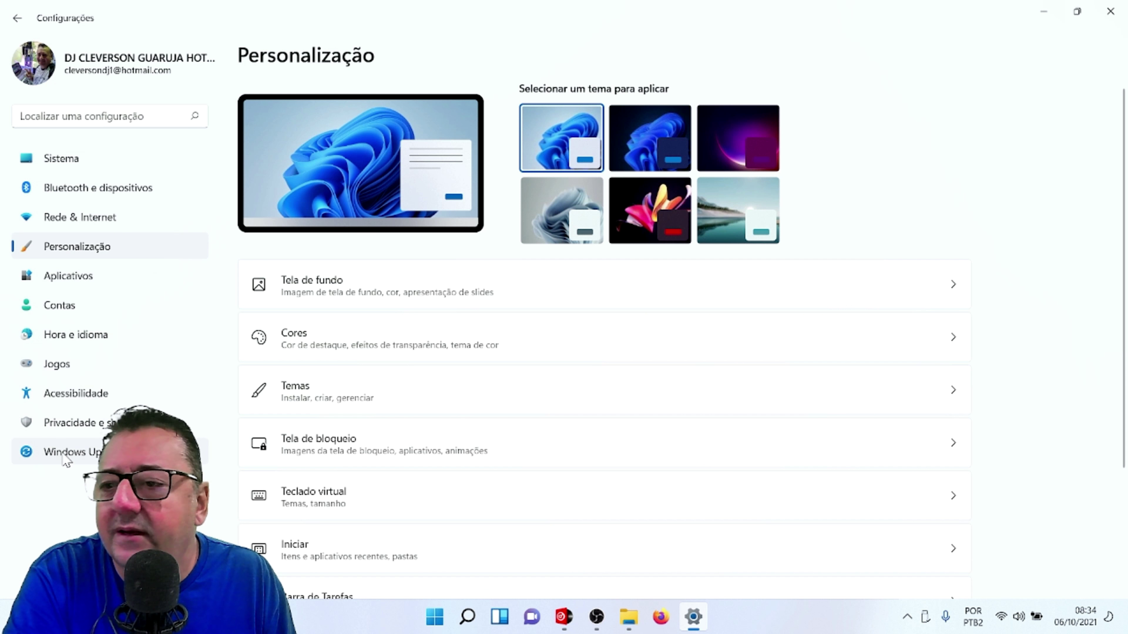
scroll(537, 511, down, 1)
scroll(408, 479, up, 3)
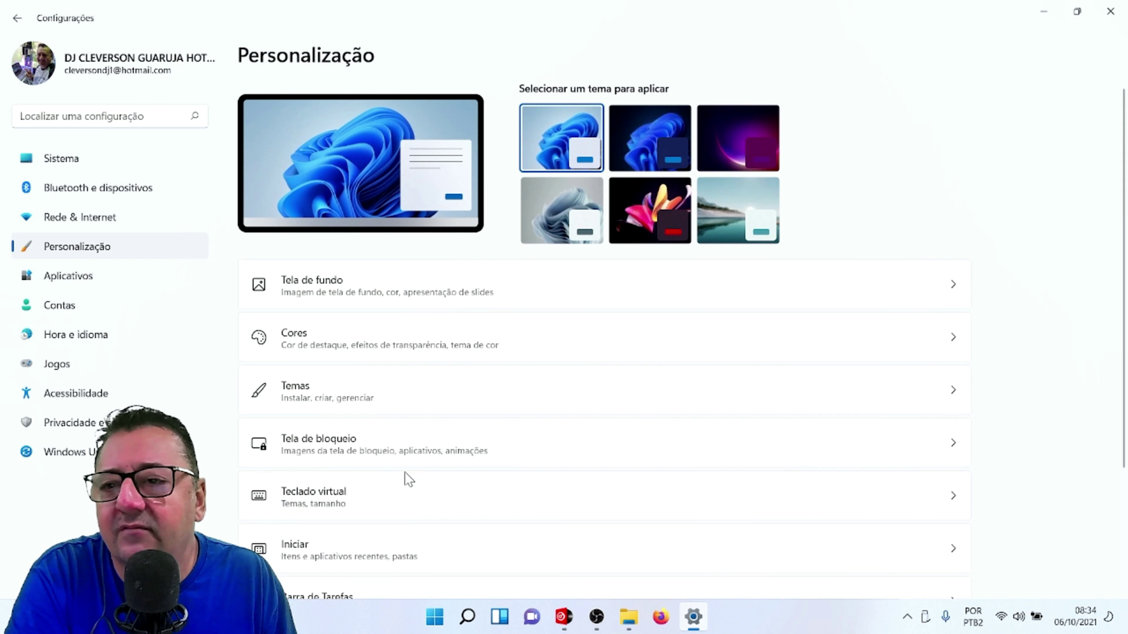
click(1043, 11)
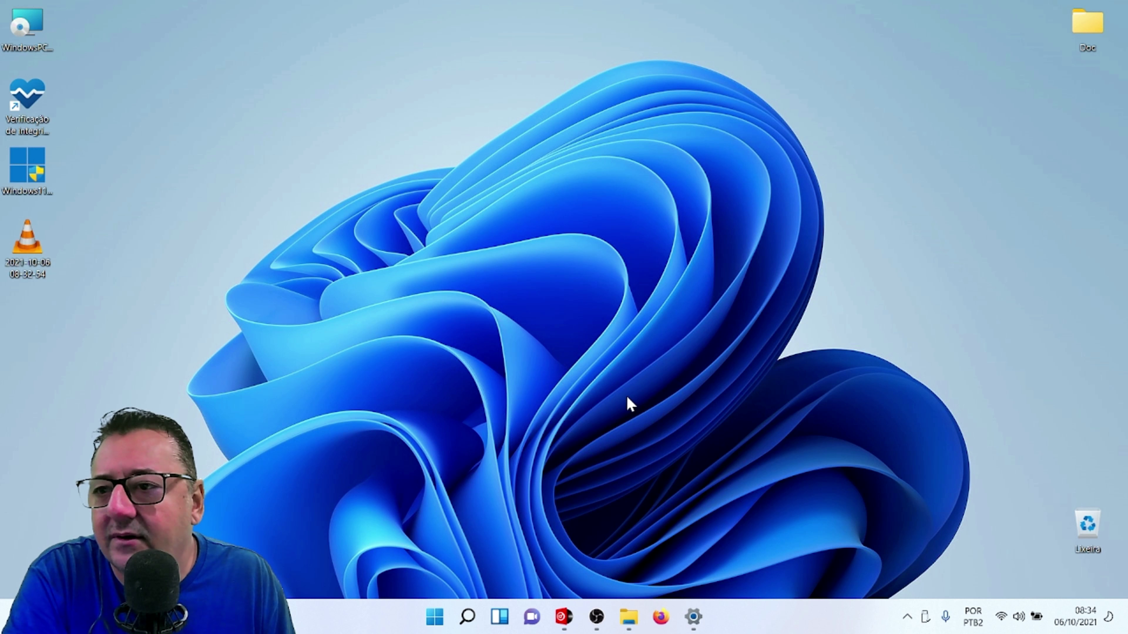
Snap File Explorer to the left half and Settings to the right half, and widen File Explorer to about two thirds of the screen.
click(629, 616)
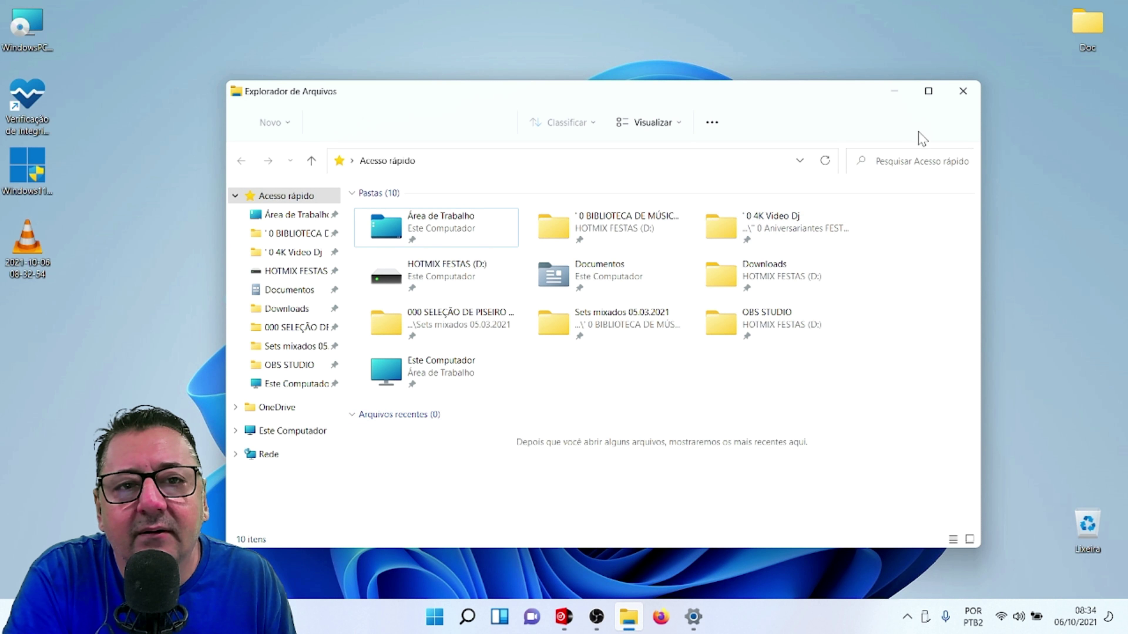
mouse_move(926, 95)
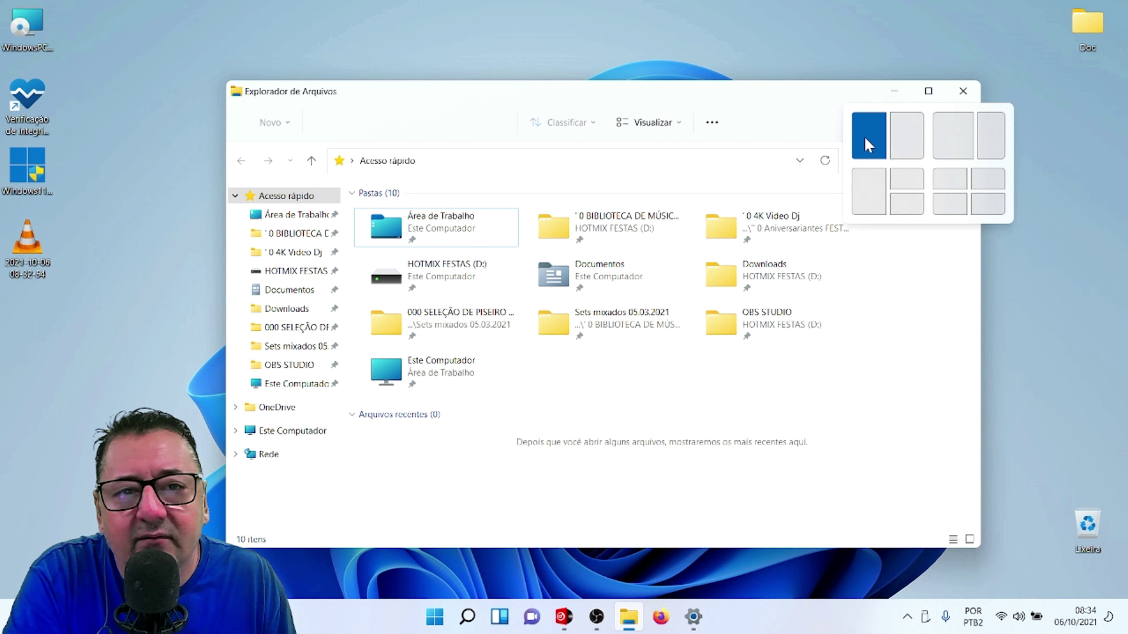
click(871, 141)
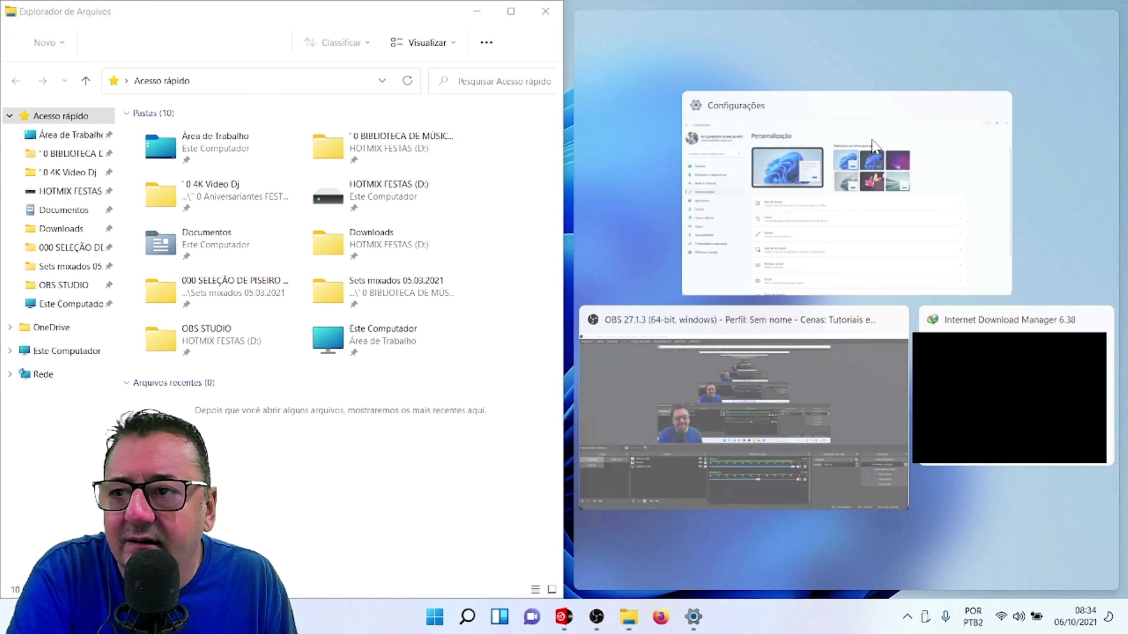
click(817, 127)
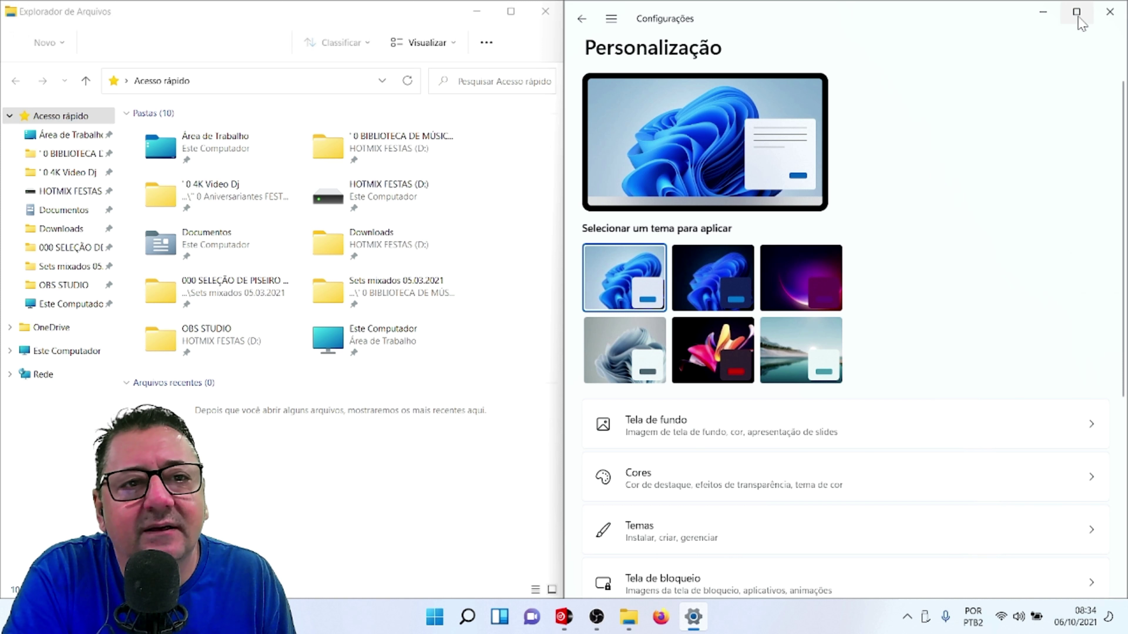
mouse_move(1077, 12)
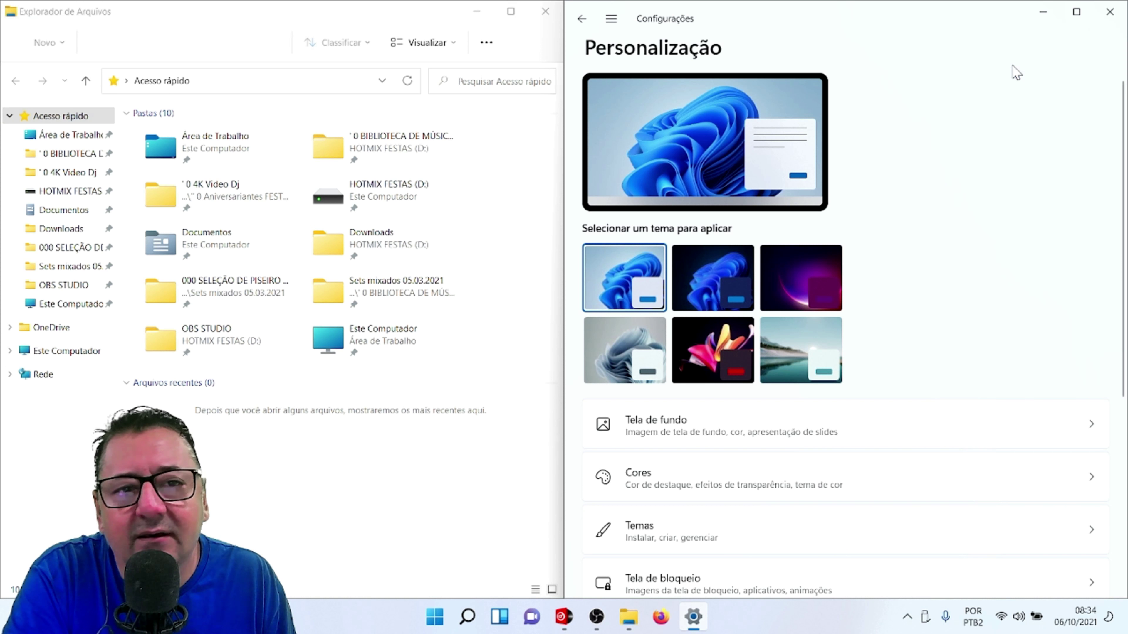
drag(563, 355, 730, 356)
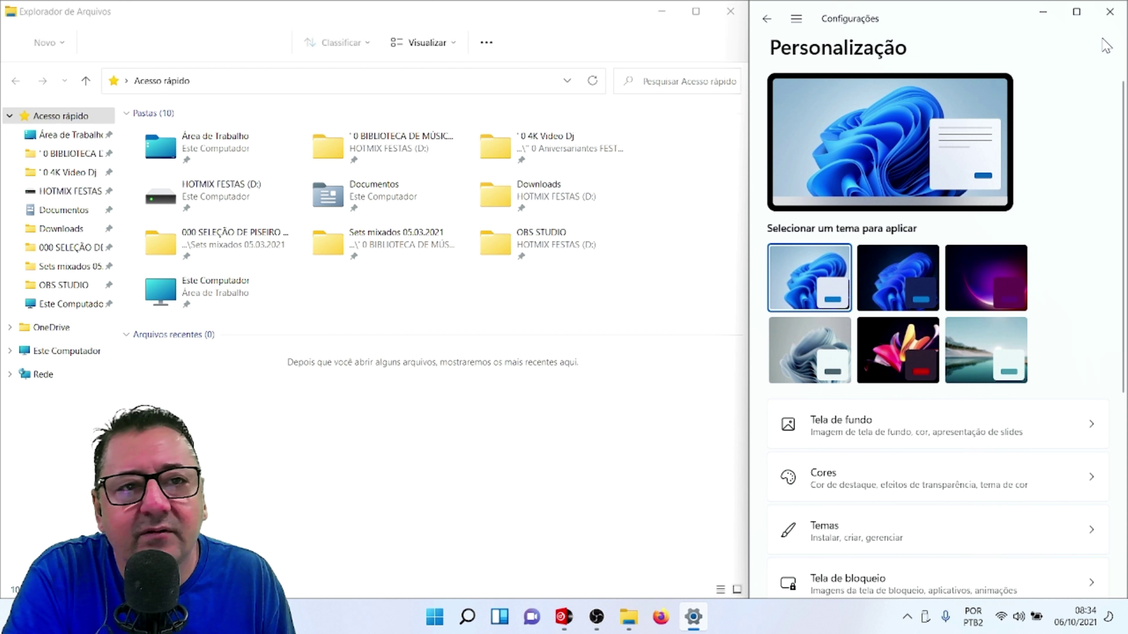
Maximize Settings and snap it back to the right half, with File Explorer filling the left half.
click(1076, 11)
mouse_move(1077, 14)
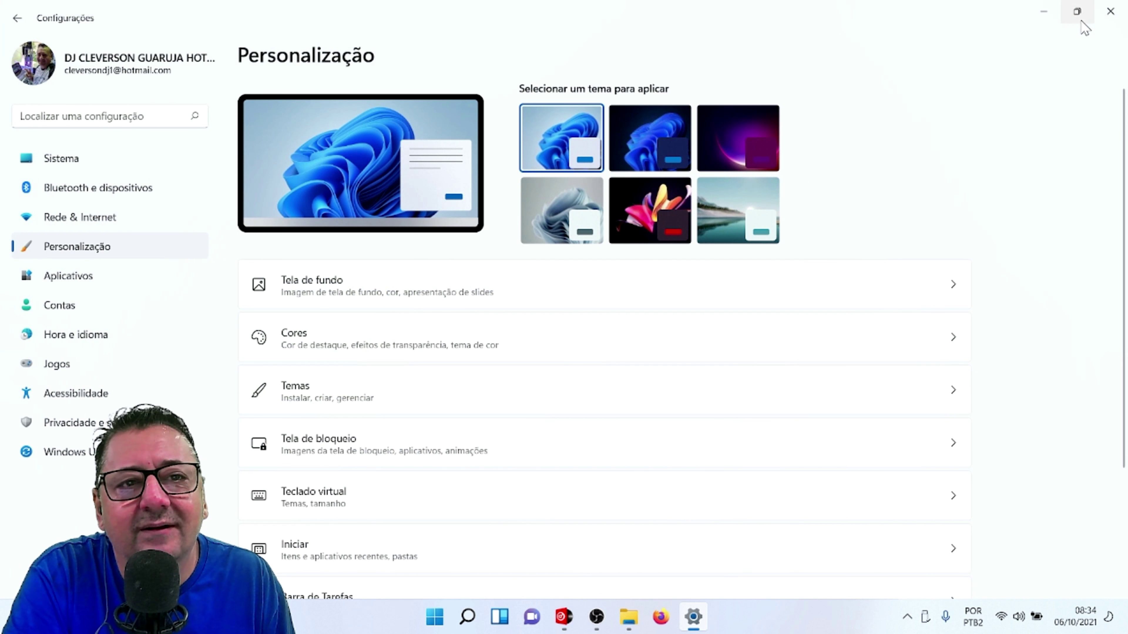
click(1009, 47)
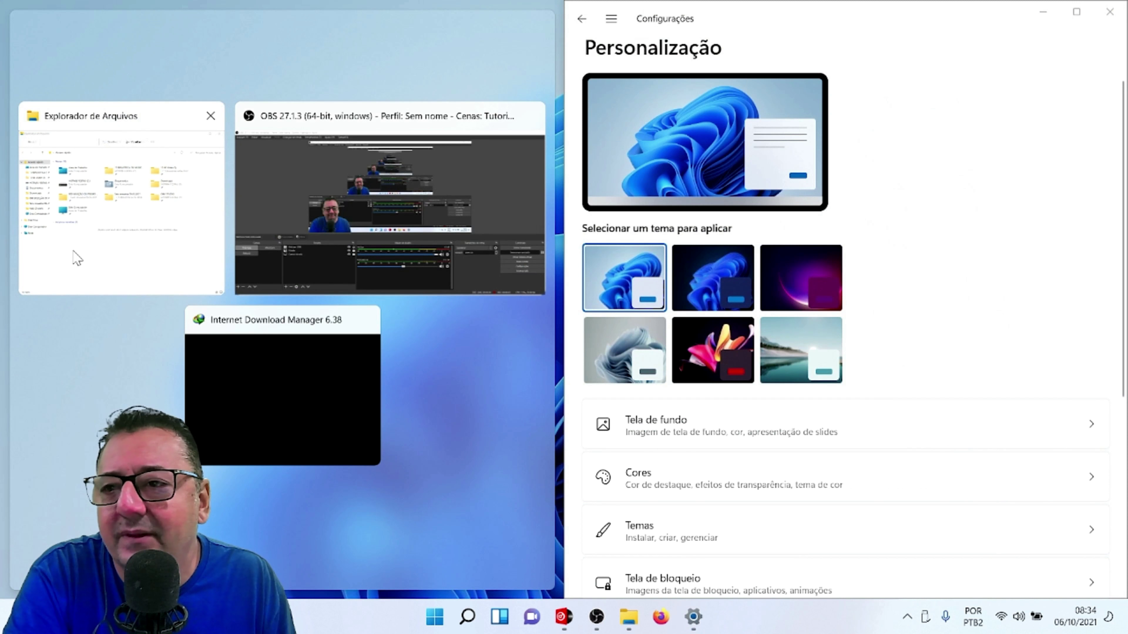
click(108, 261)
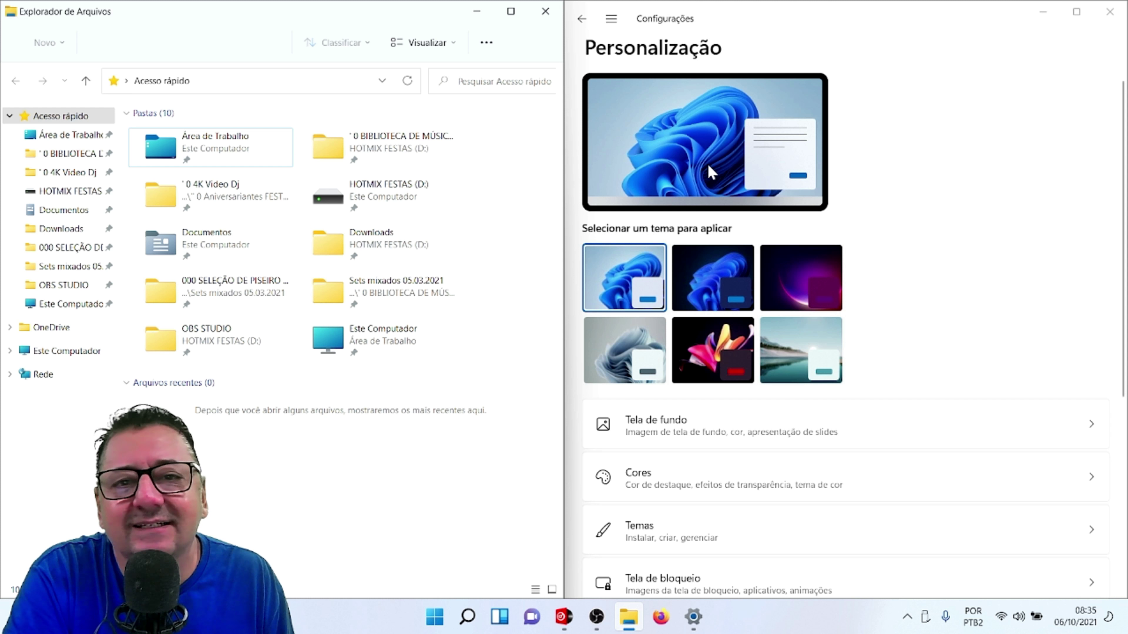
scroll(748, 408, down, 5)
click(335, 351)
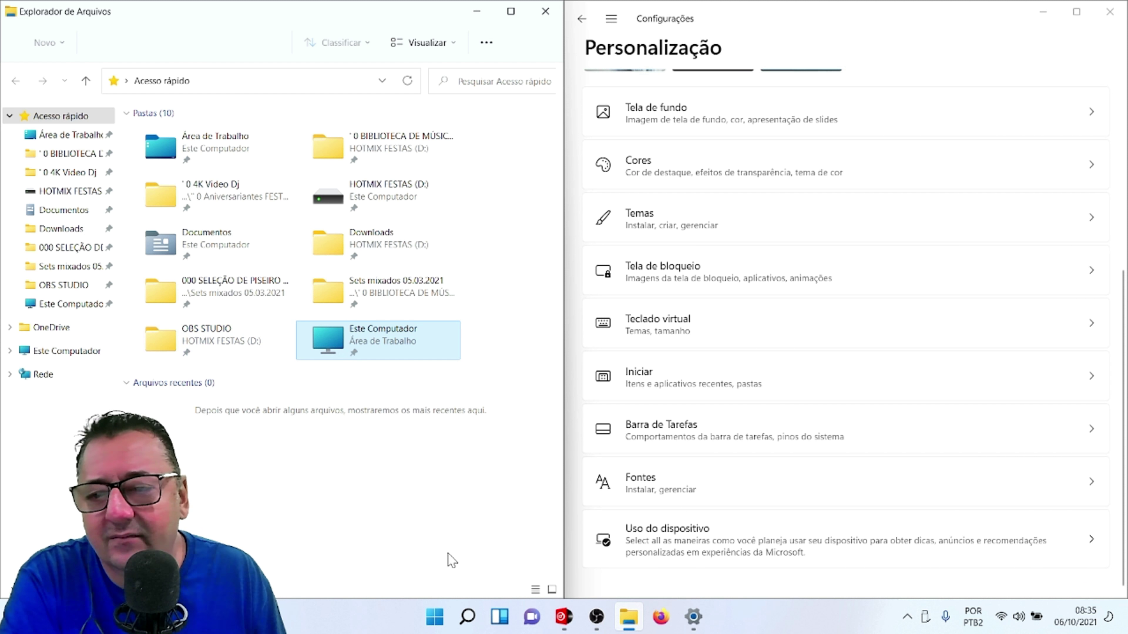
Search for winver, run it to check the installed Windows version and close the About Windows dialog.
click(467, 622)
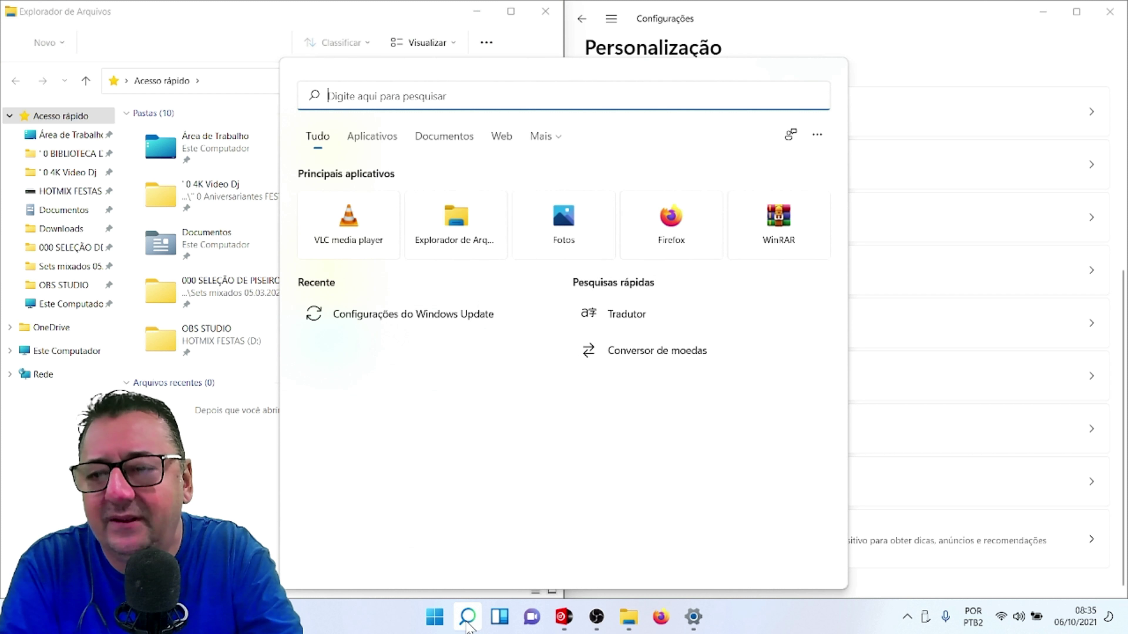
text(winver)
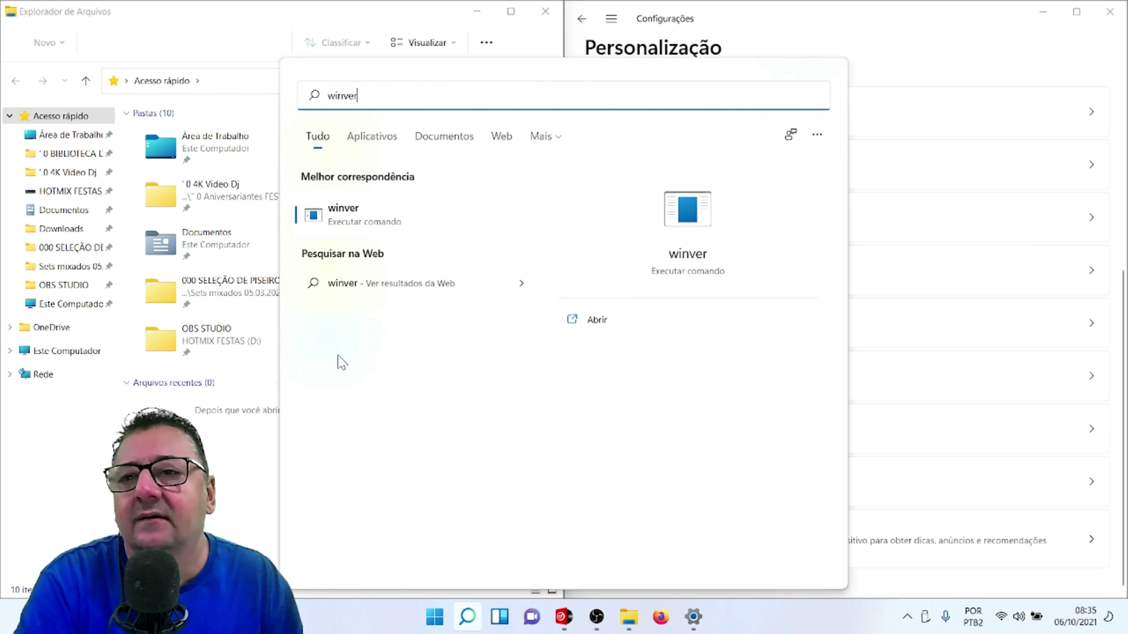
click(380, 212)
drag(217, 46, 697, 193)
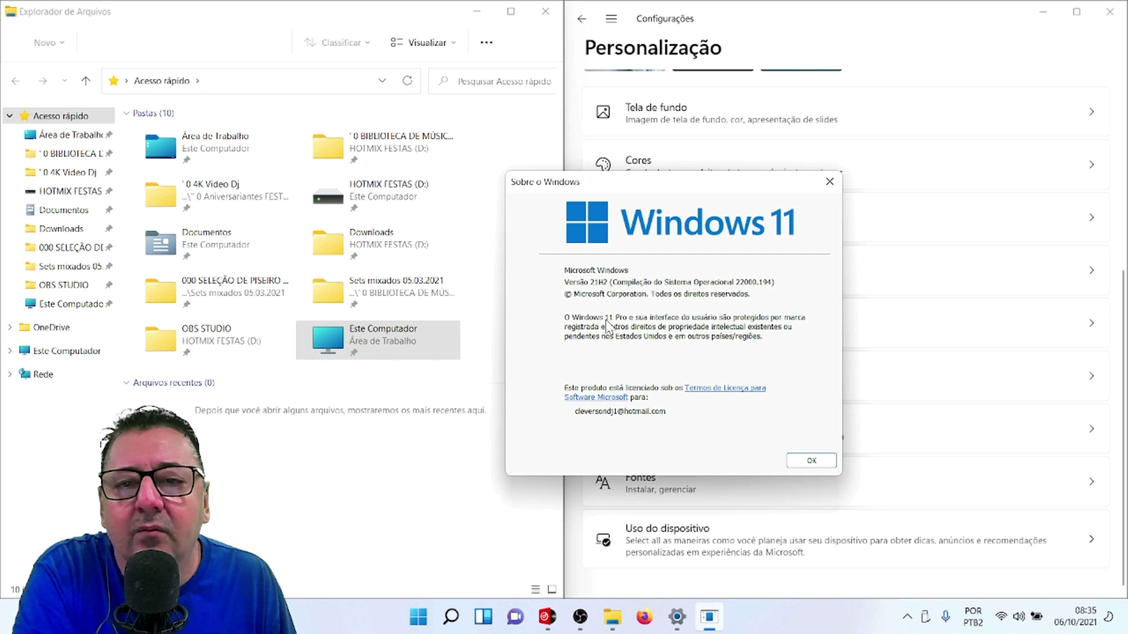
click(815, 464)
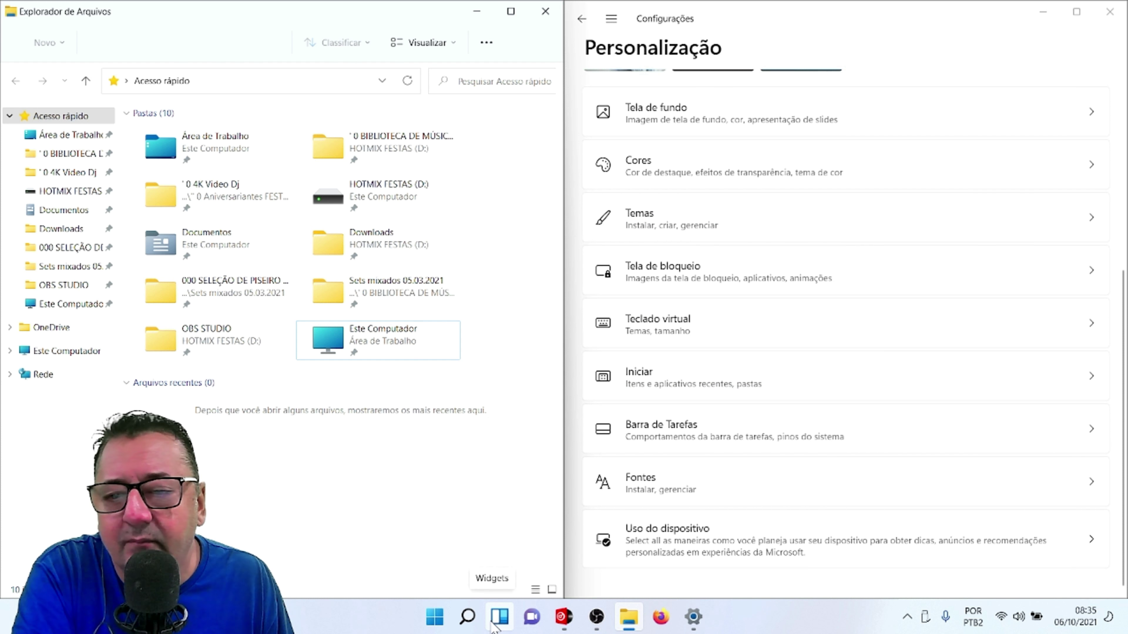
Open Widgets and browse the weather, stocks, photos and news feed.
click(500, 622)
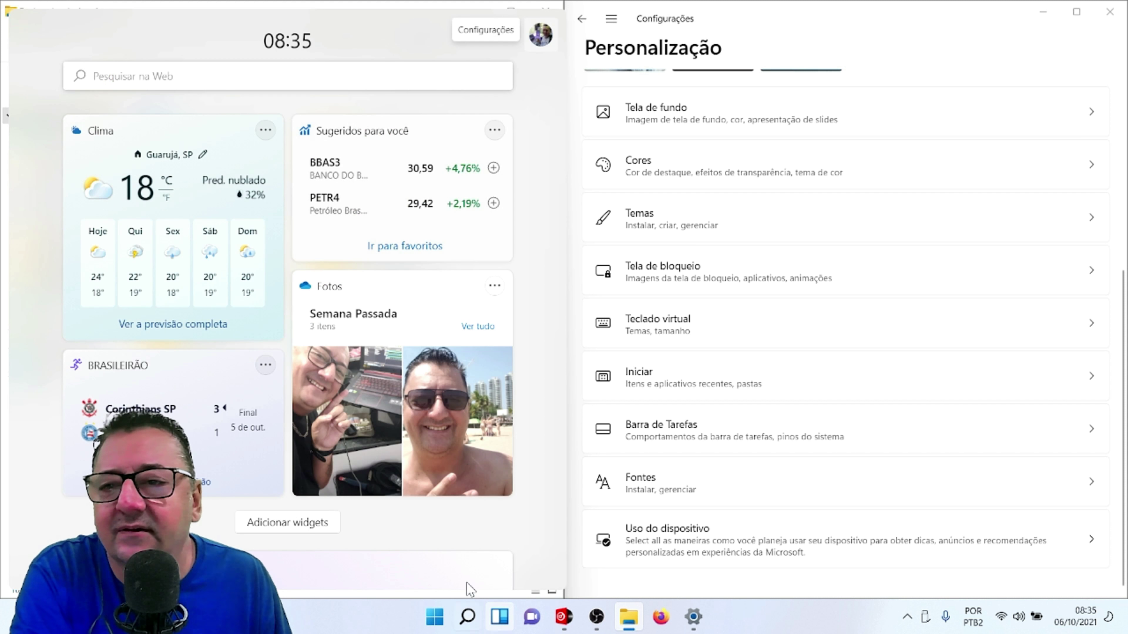
scroll(396, 364, down, 8)
scroll(397, 364, down, 10)
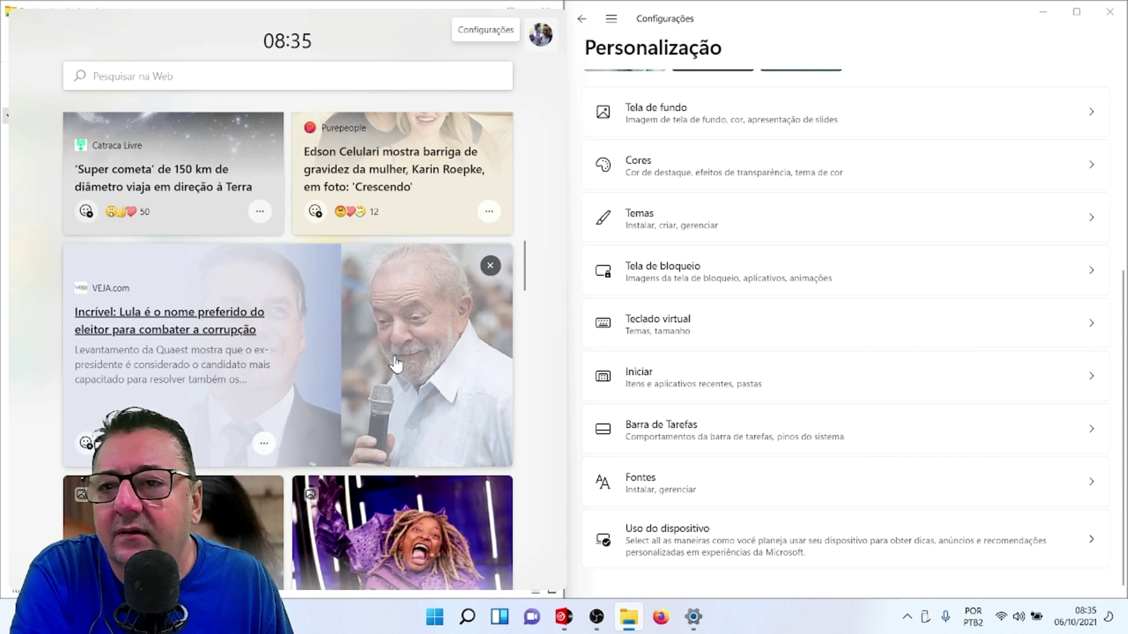
scroll(396, 364, down, 10)
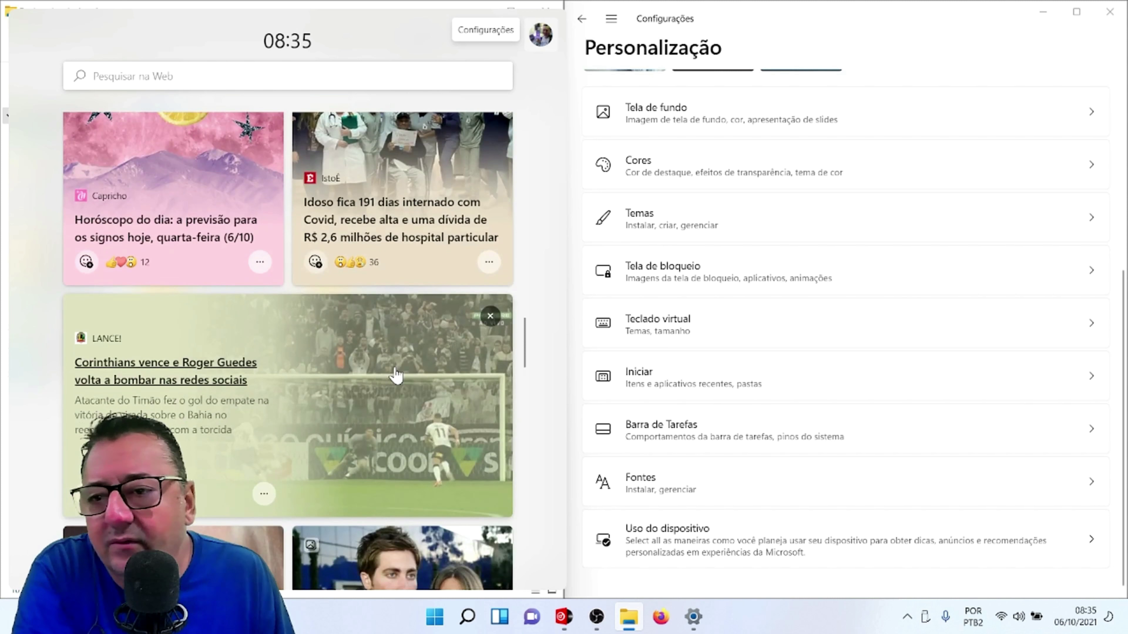
scroll(392, 411, down, 10)
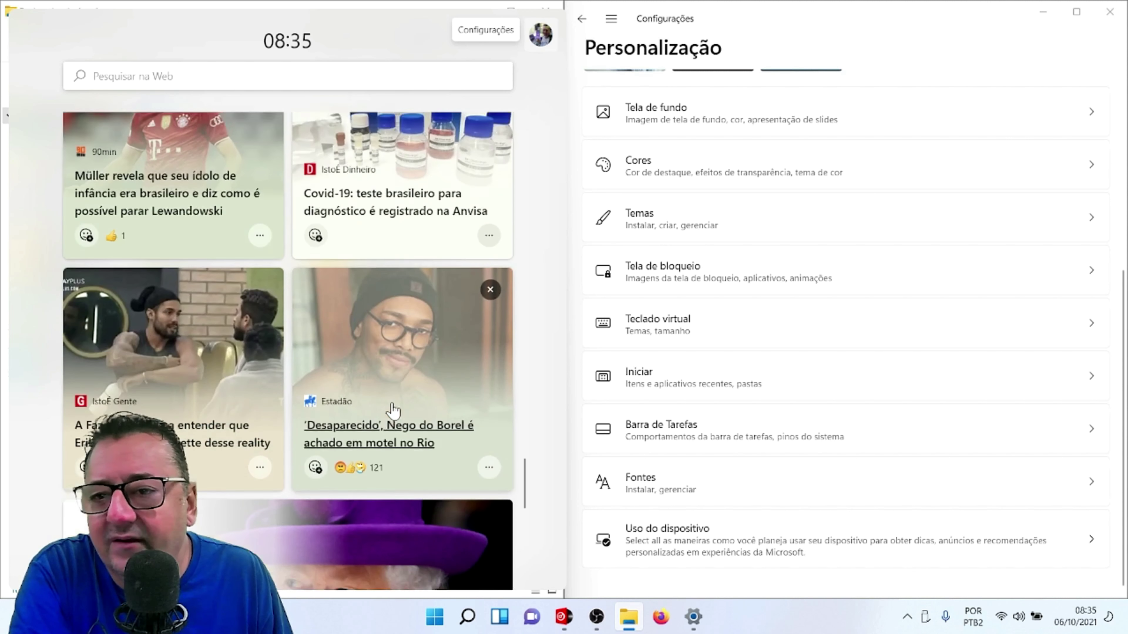
Open the widget settings, look through the widgets available to add, and close the settings and the Widgets board.
scroll(387, 457, up, 15)
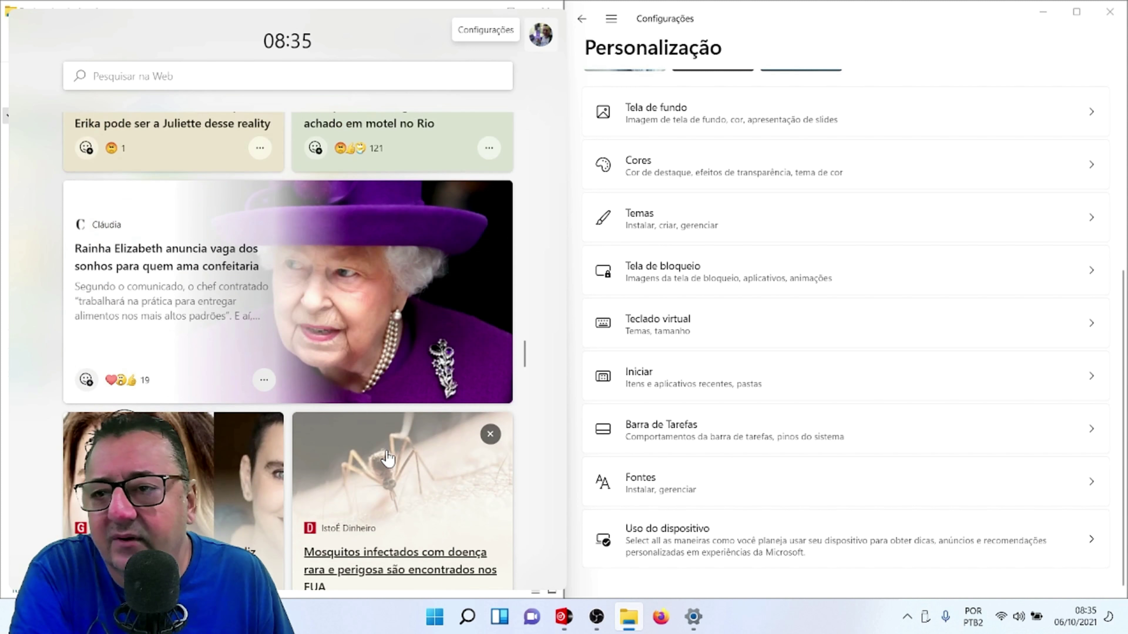
scroll(387, 458, up, 5)
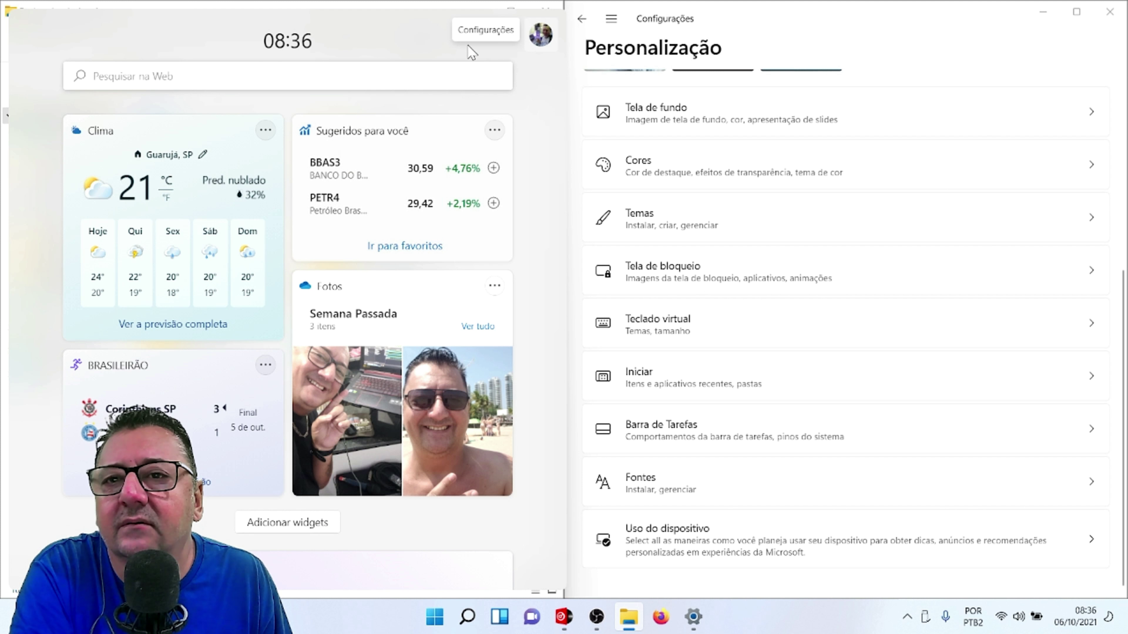
click(540, 35)
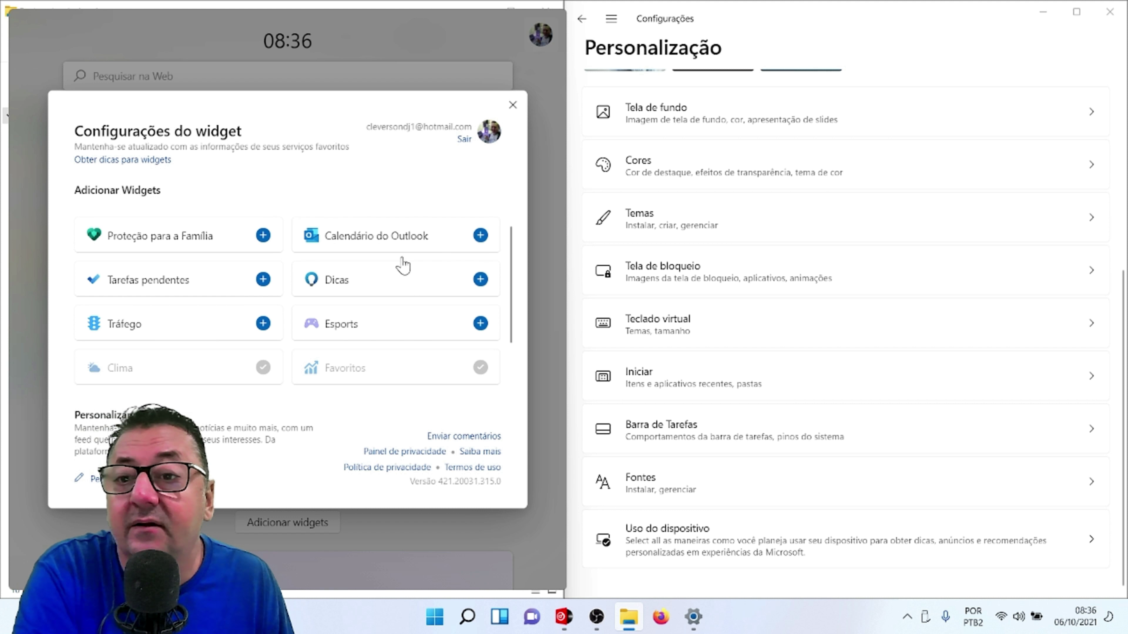
scroll(276, 293, down, 2)
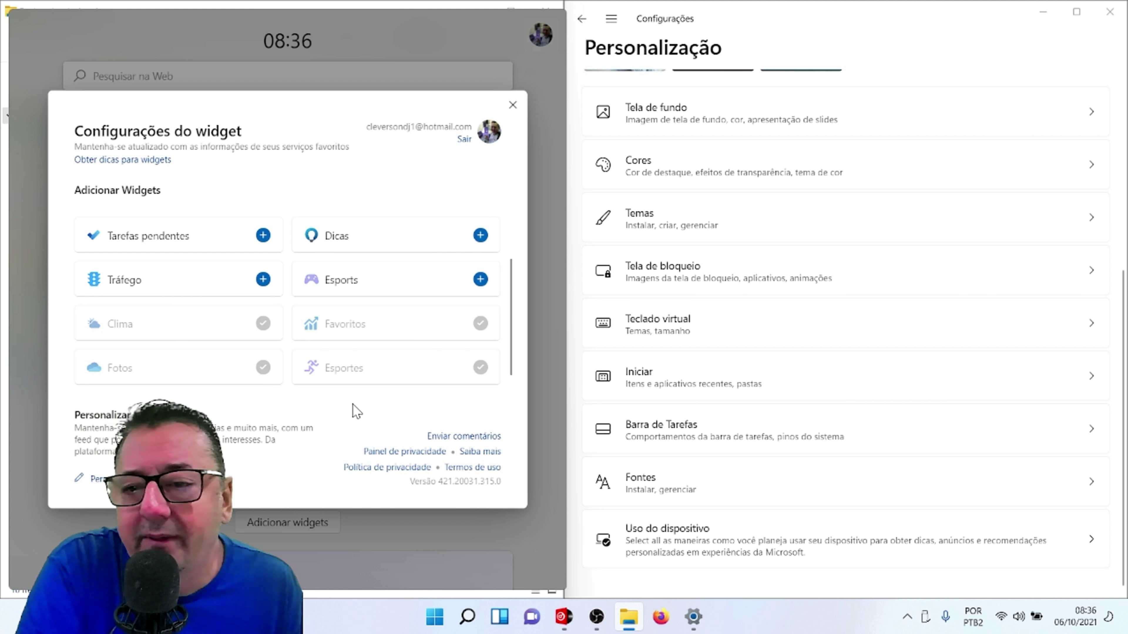
click(512, 104)
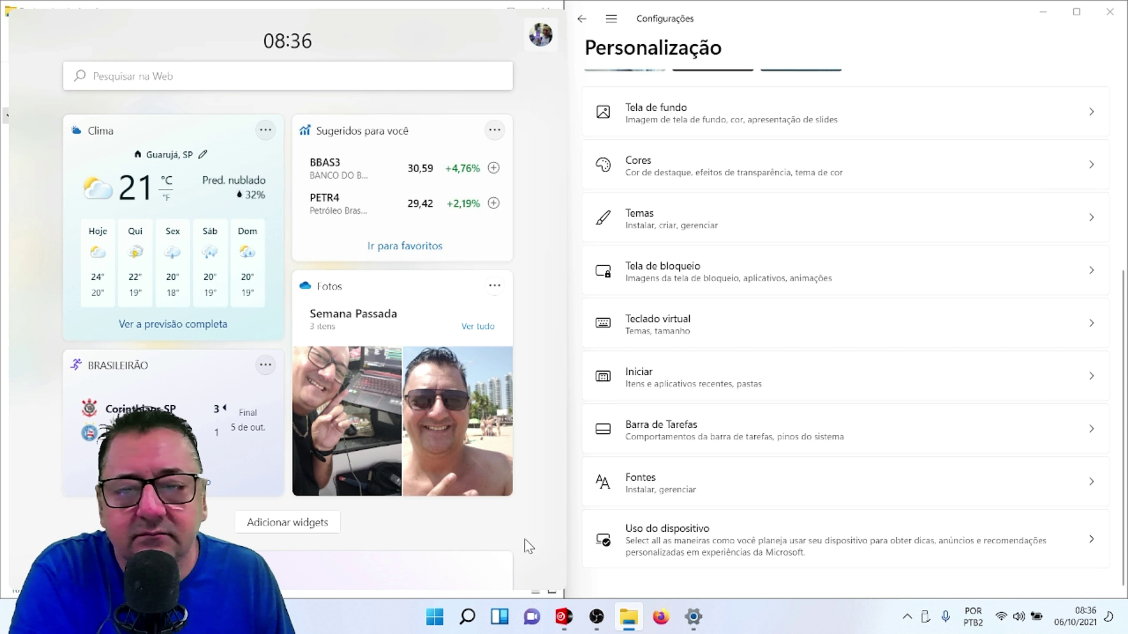
click(501, 622)
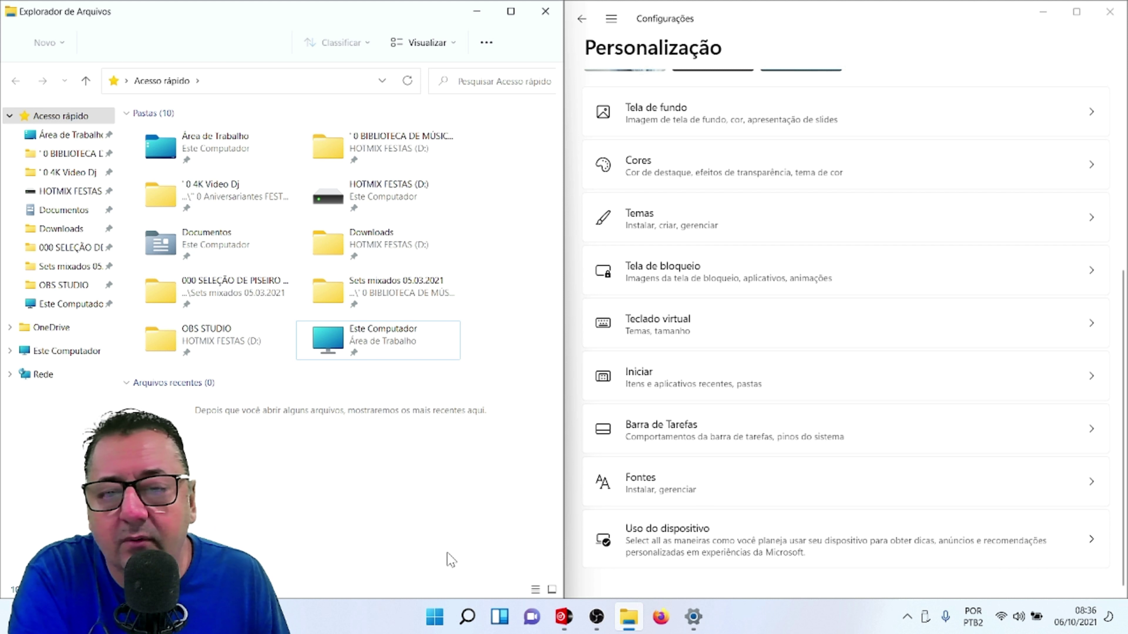
Open Microsoft Store, browse the apps, games, TV shows and collections on its home page, and close it.
key(super)
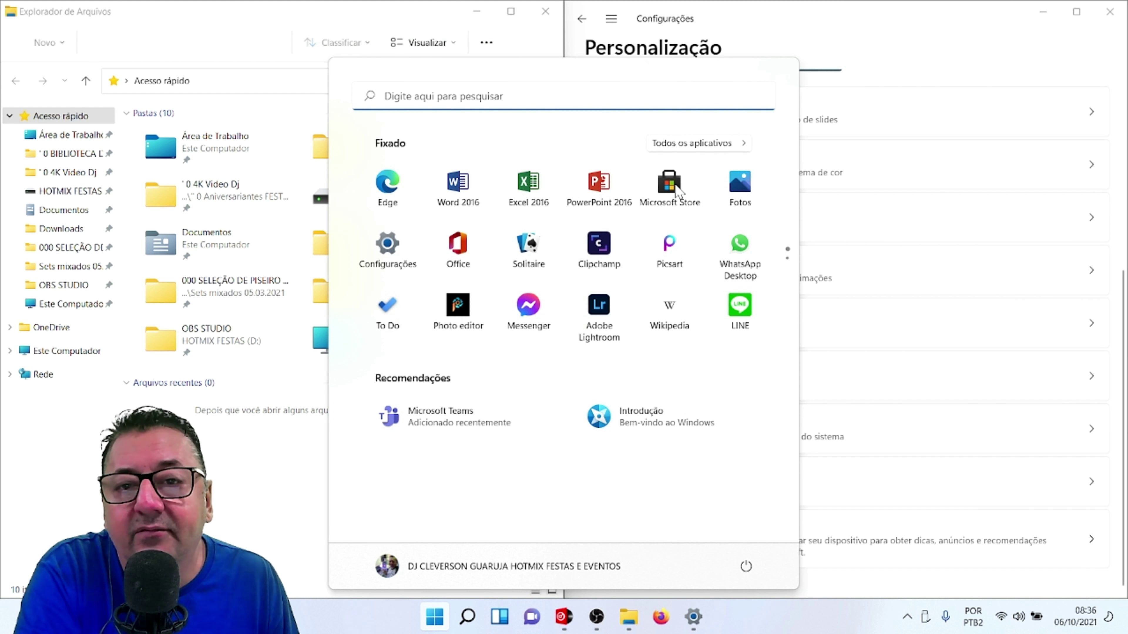
click(675, 188)
scroll(848, 357, up, 5)
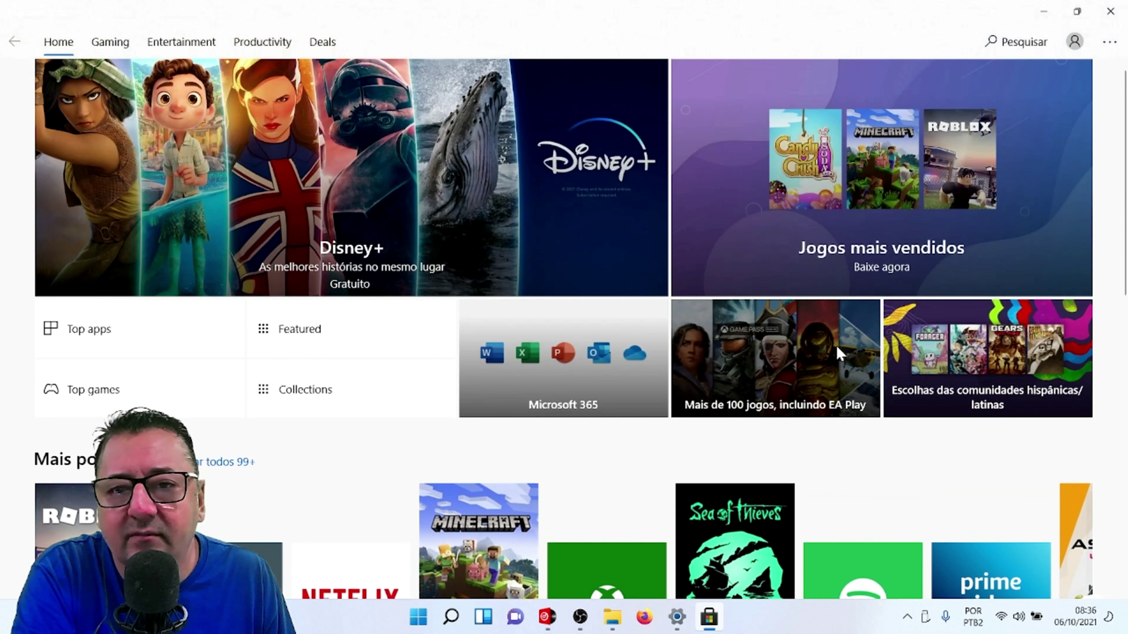
scroll(855, 431, down, 10)
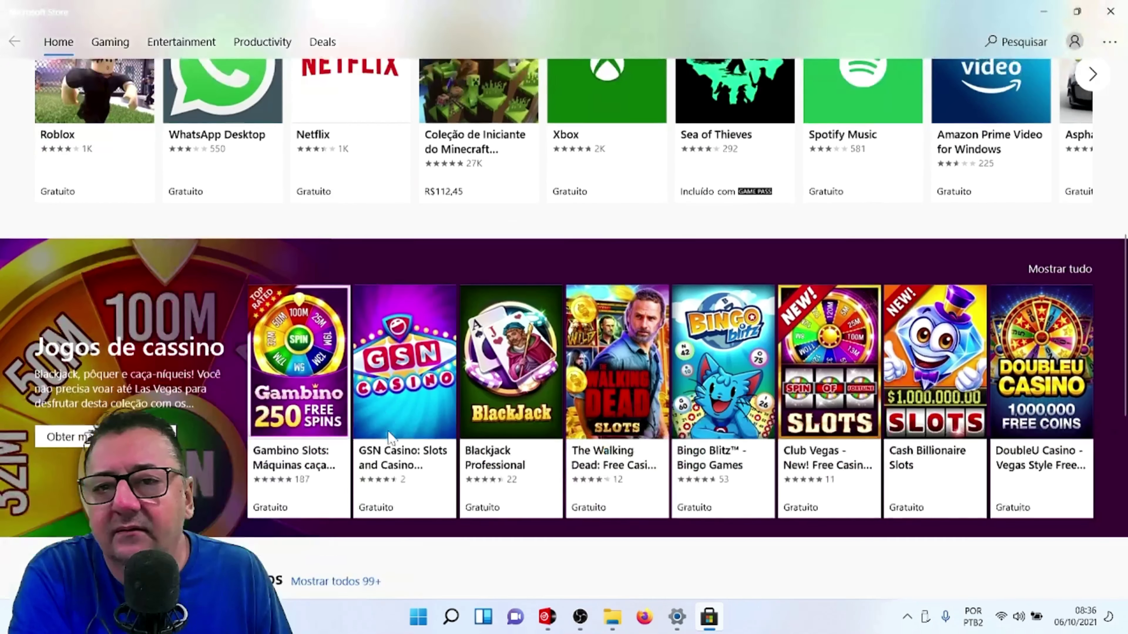
scroll(803, 413, down, 4)
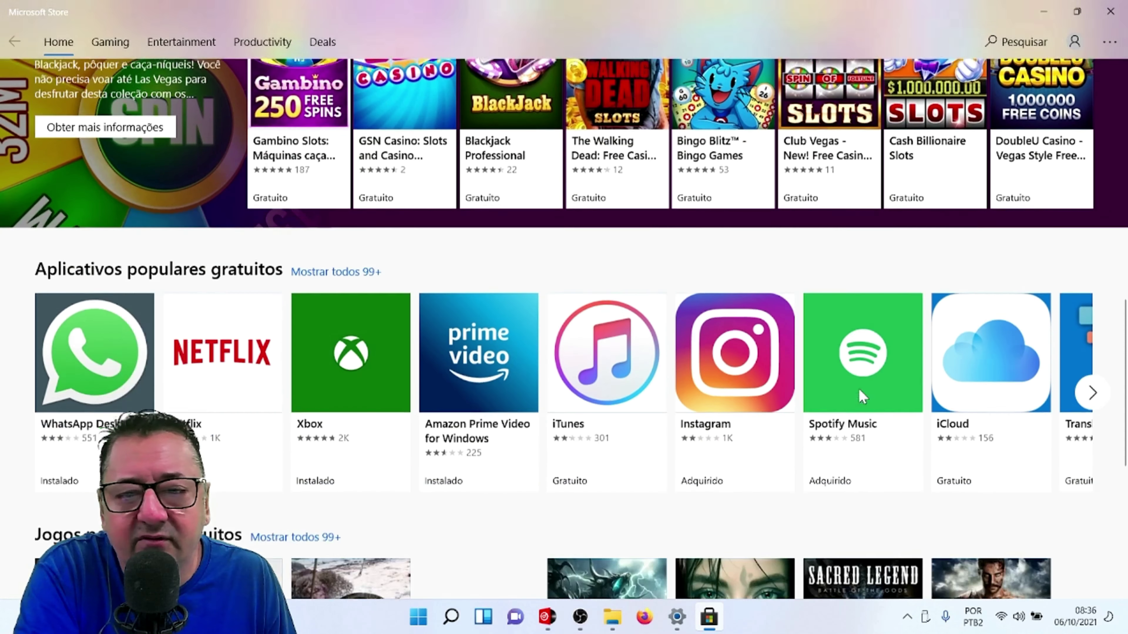
scroll(331, 442, down, 20)
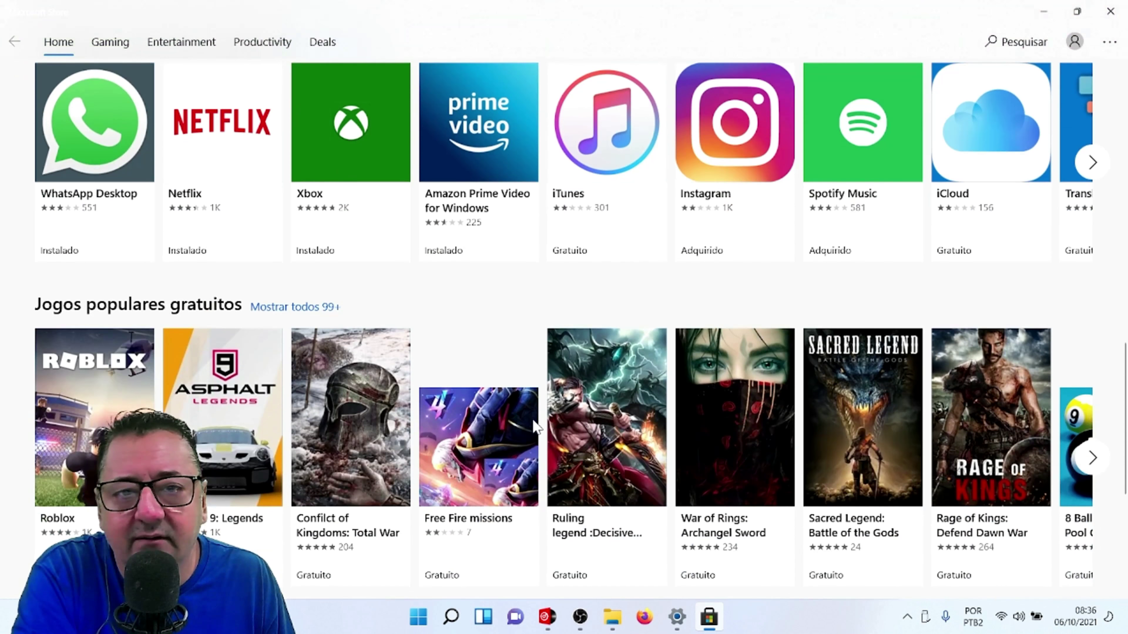
scroll(748, 403, down, 9)
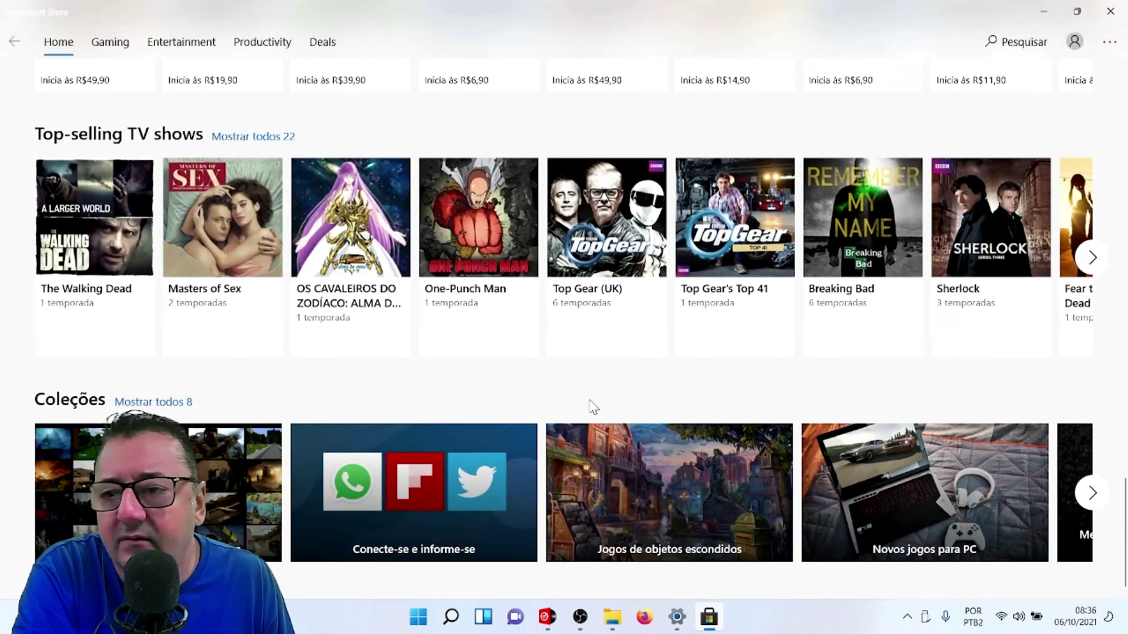
scroll(549, 389, up, 20)
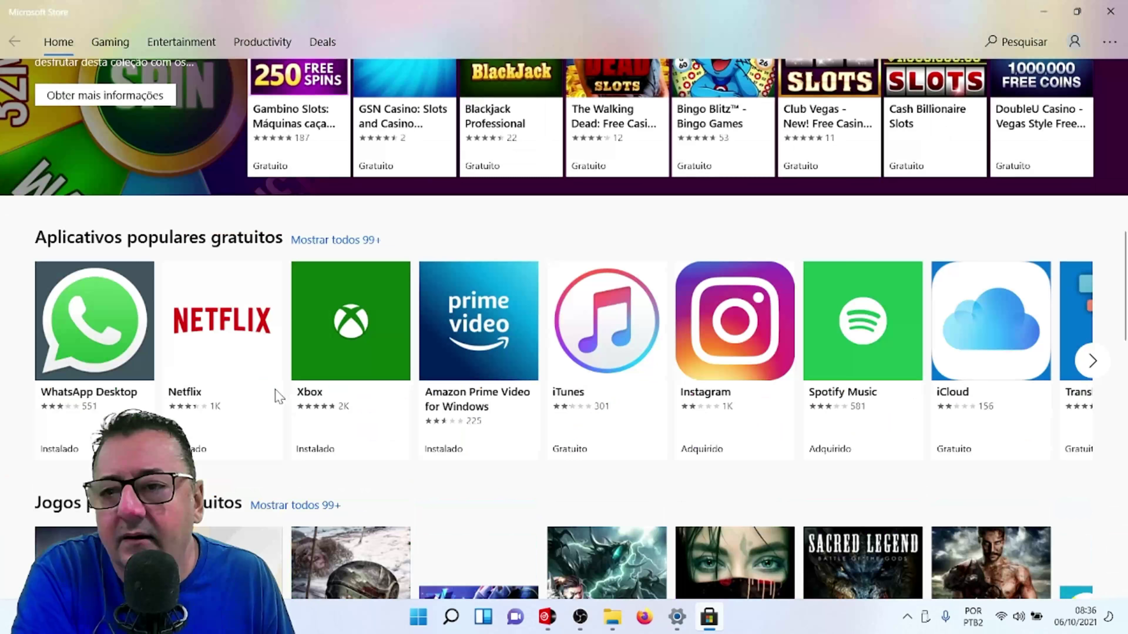
scroll(351, 391, up, 10)
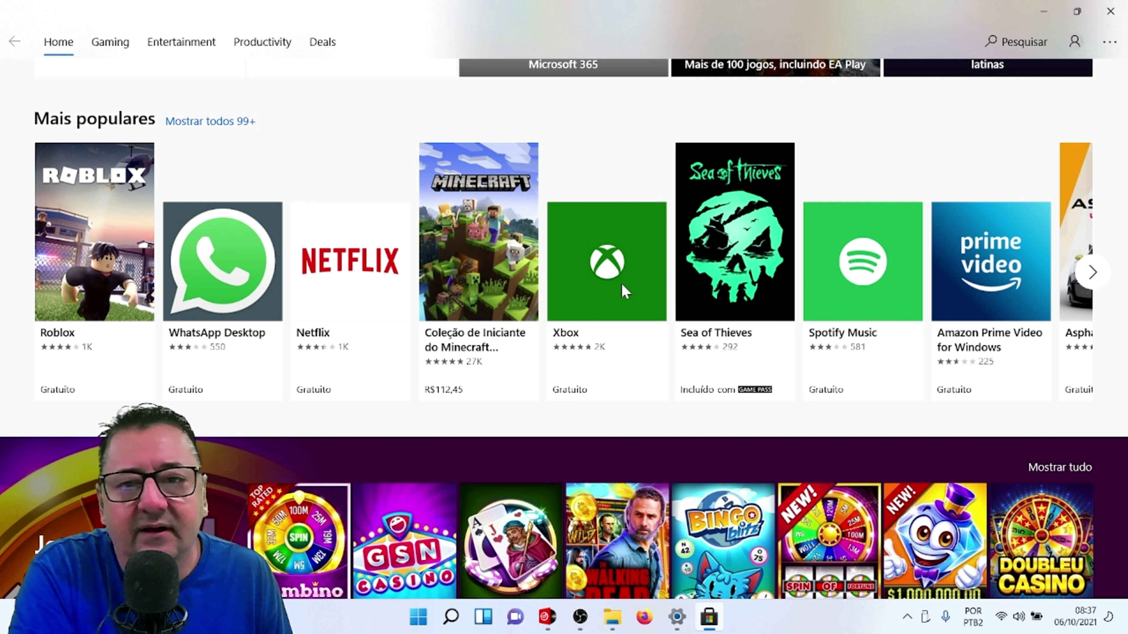
scroll(625, 291, up, 5)
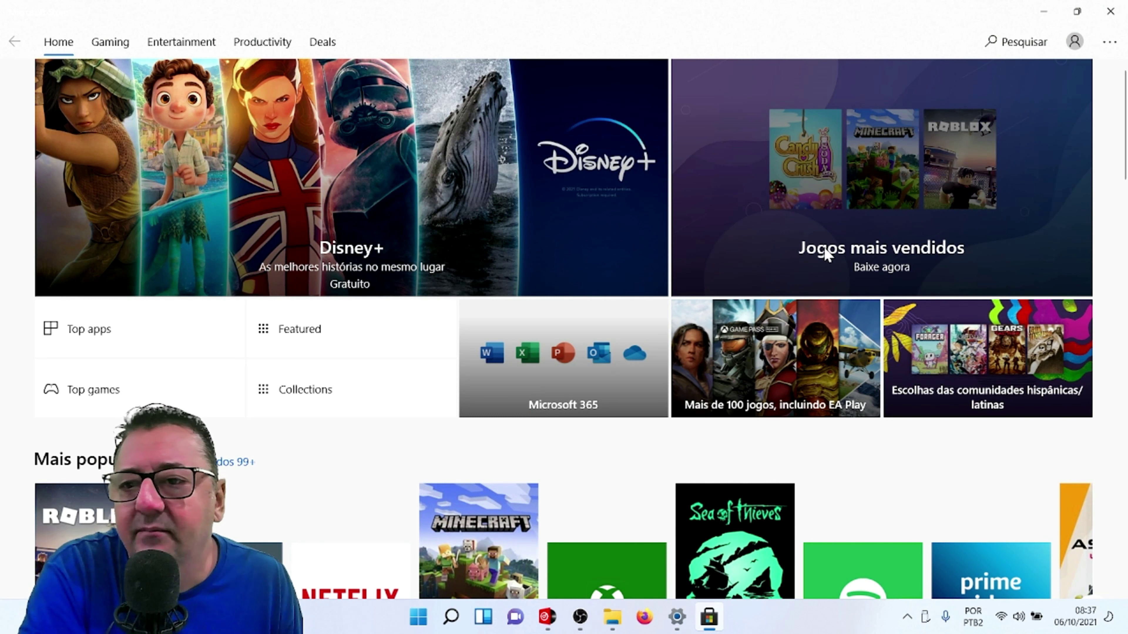
click(1107, 13)
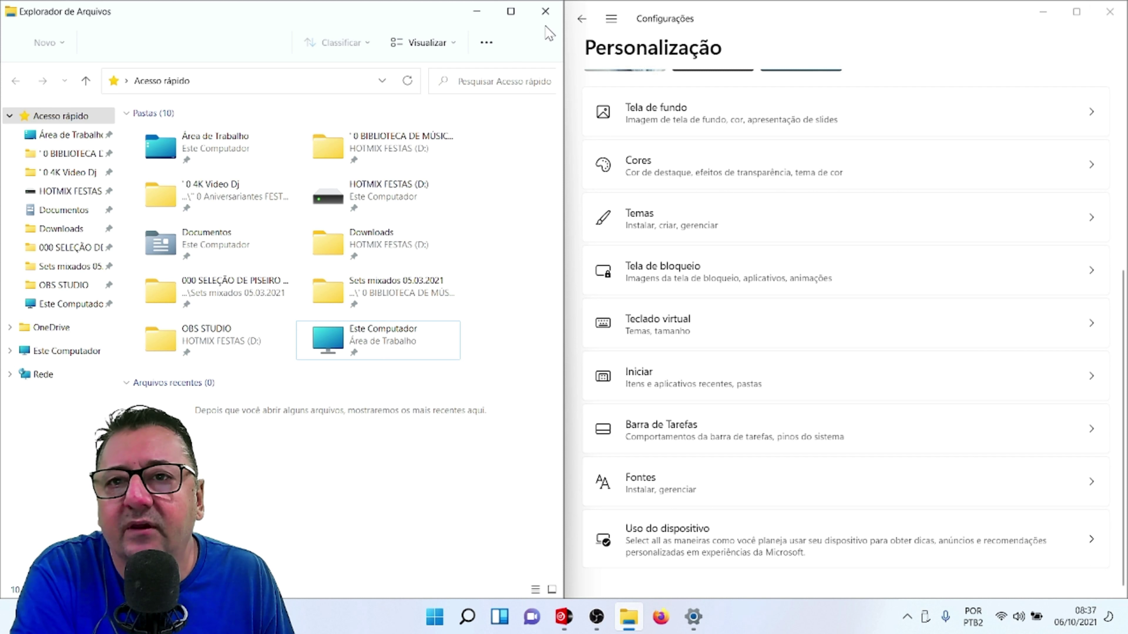
Close the File Explorer and Settings windows and refresh the desktop.
click(545, 11)
click(1108, 12)
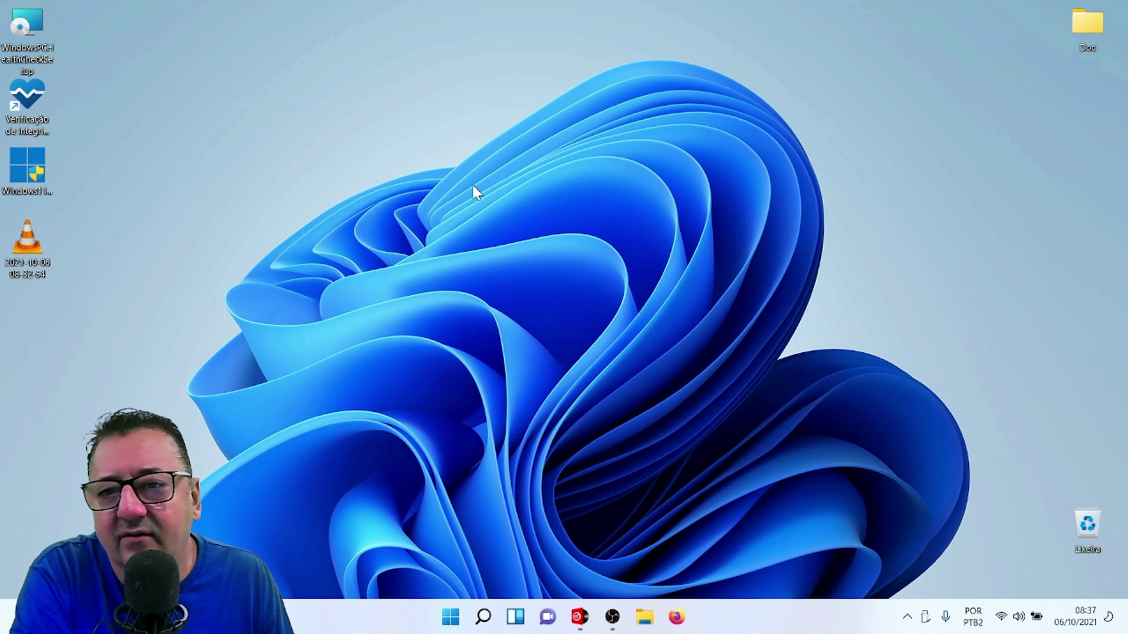
right_click(474, 186)
click(551, 248)
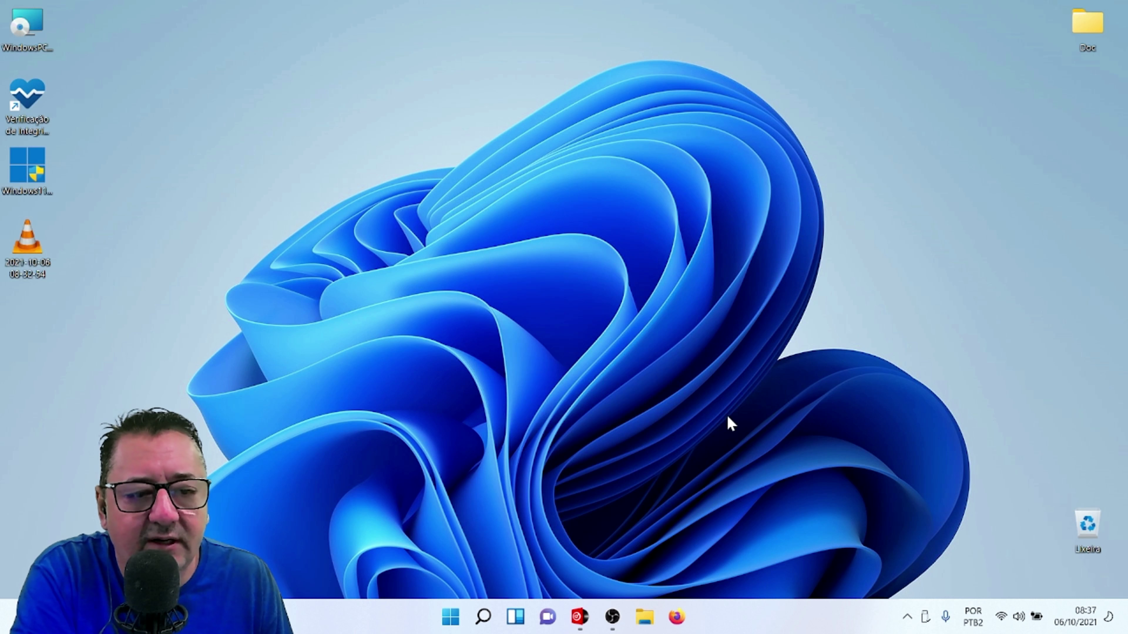